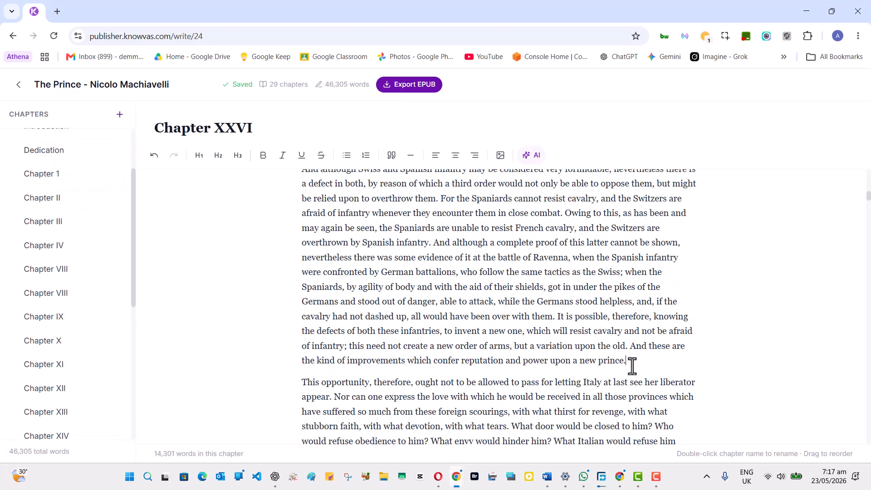
{"action": "scroll", "coordinate": [410, 386], "scroll_direction": "down", "scroll_amount": 8}
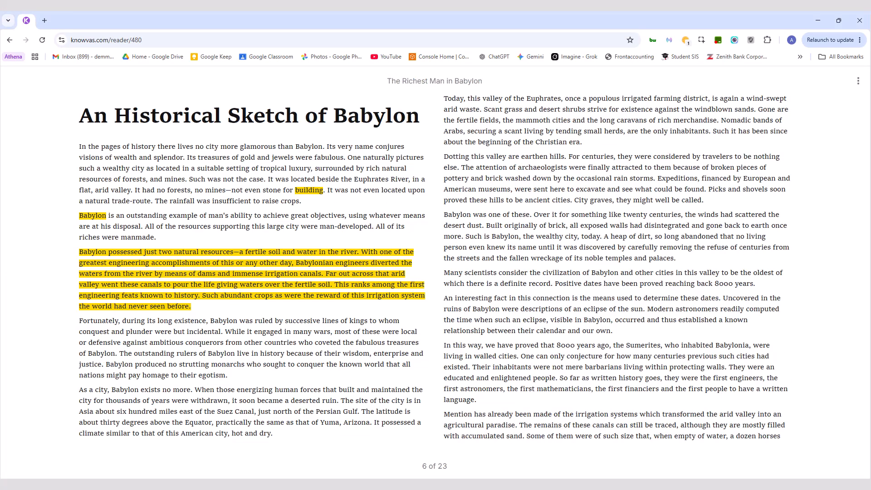
Page forward to the end of the chapter and switch the reader theme to Sepia and finally Dark.
{"action": "left_click", "coordinate": [859, 274]}
{"action": "left_click", "coordinate": [859, 273]}
{"action": "left_click", "coordinate": [773, 81]}
{"action": "left_click", "coordinate": [738, 299]}
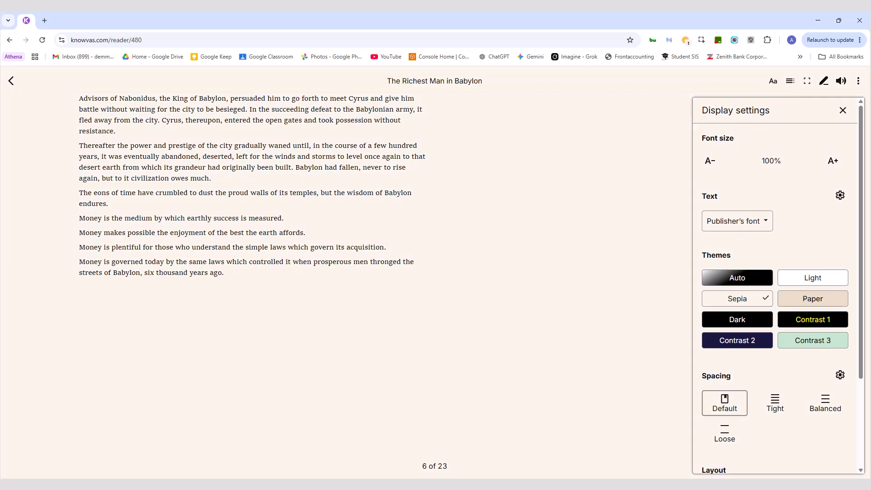
{"action": "left_click", "coordinate": [738, 319]}
Jump to the highlight beginning "Babylon possessed just two natural resources" from the book's annotations and start reading aloud.
{"action": "left_click", "coordinate": [790, 80]}
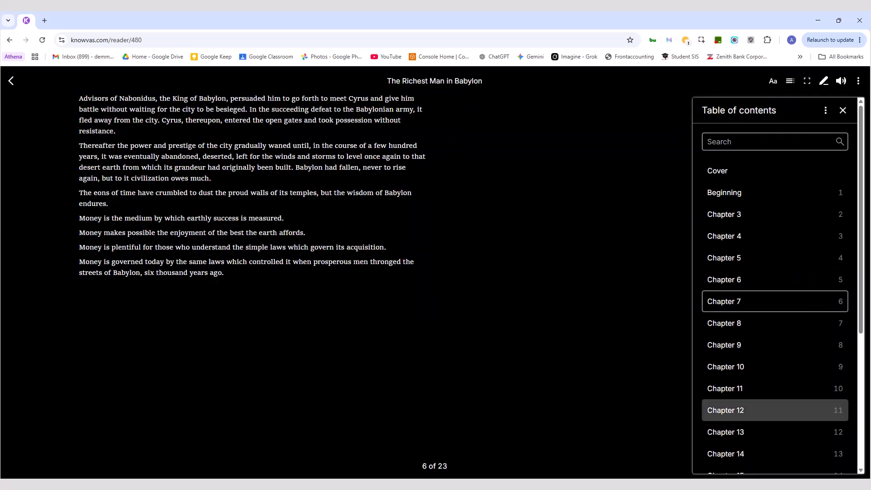
{"action": "left_click", "coordinate": [775, 410]}
{"action": "left_click", "coordinate": [824, 81]}
{"action": "left_click", "coordinate": [776, 258]}
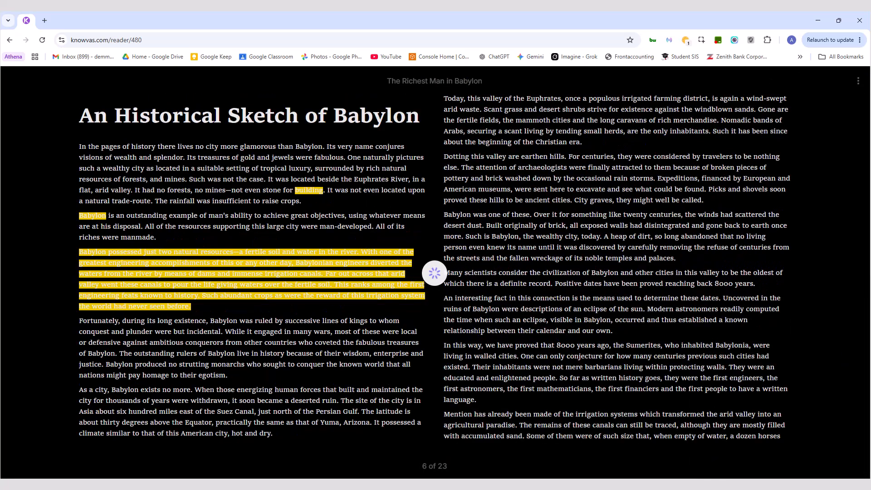
{"action": "left_click", "coordinate": [841, 81]}
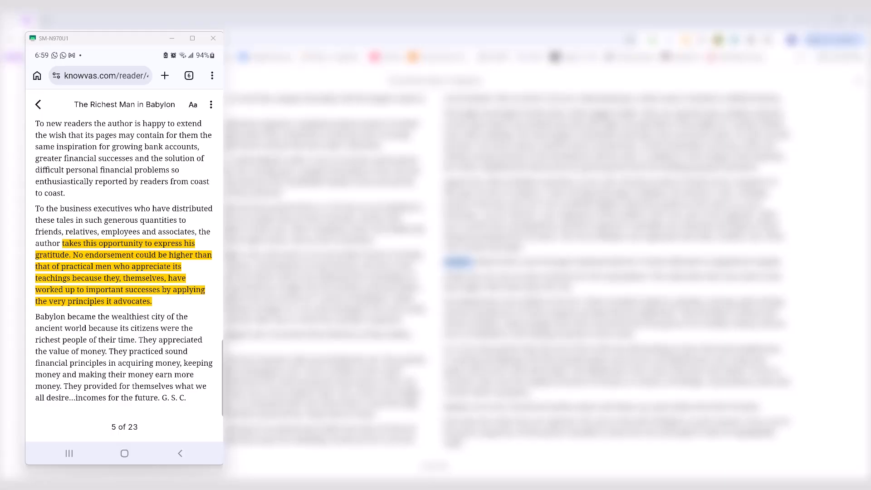
In the phone's reader, page forward to the Babylon chapter and look up the word "Fortunately" in the web preview.
{"action": "left_click_drag", "start_coordinate": [181, 272], "coordinate": [82, 273]}
{"action": "left_click_drag", "start_coordinate": [182, 272], "coordinate": [82, 272]}
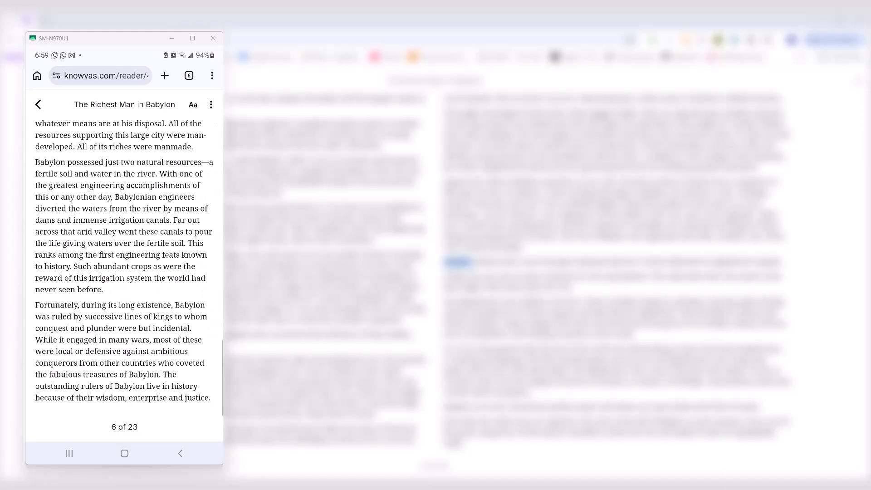
{"action": "left_click", "coordinate": [57, 306]}
{"action": "left_click", "coordinate": [123, 425]}
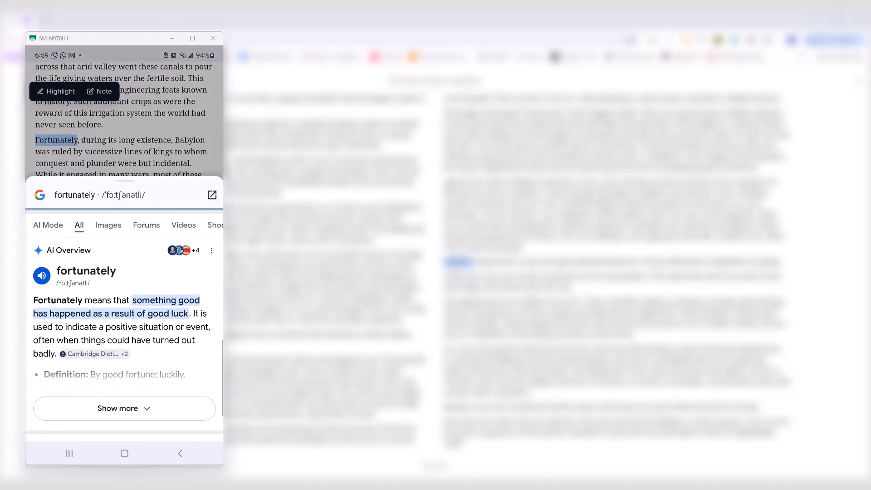
{"action": "left_click", "coordinate": [123, 196]}
Look up the selected word "Fortunately" in the phone's dictionary app.
{"action": "left_click", "coordinate": [190, 287]}
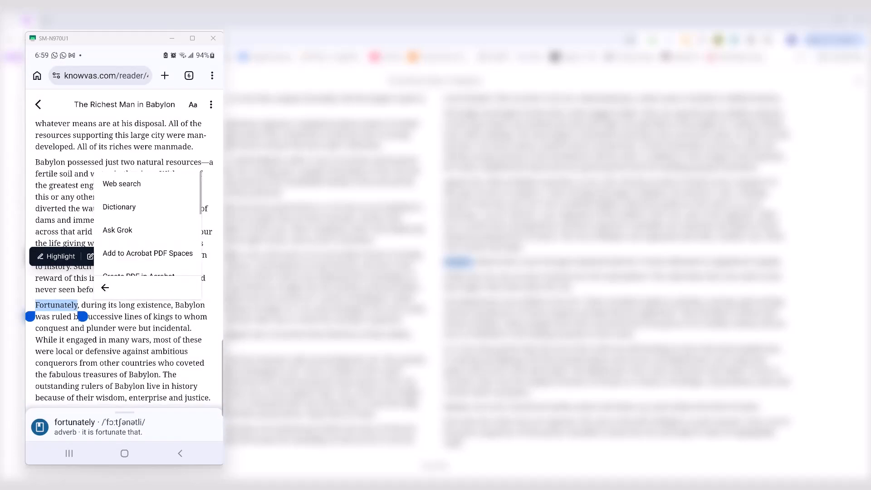
{"action": "left_click_drag", "start_coordinate": [147, 245], "coordinate": [148, 205]}
{"action": "left_click", "coordinate": [118, 265]}
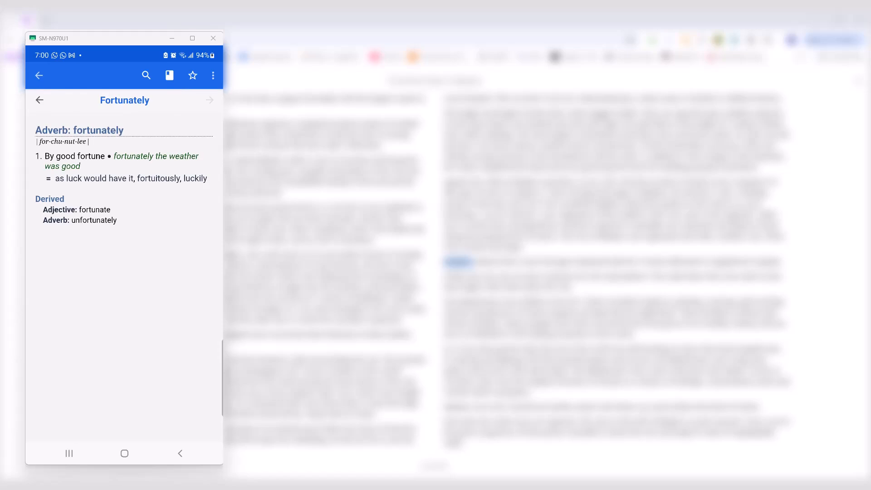
Return to the book and look up the word "Babylon" in the web preview.
{"action": "left_click", "coordinate": [180, 453]}
{"action": "left_click", "coordinate": [144, 374]}
{"action": "left_click", "coordinate": [122, 426]}
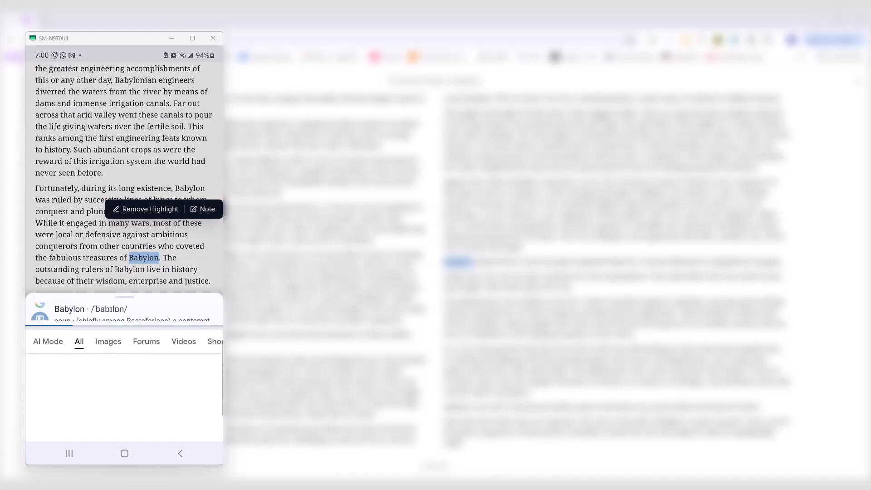
{"action": "key", "text": "Escape"}
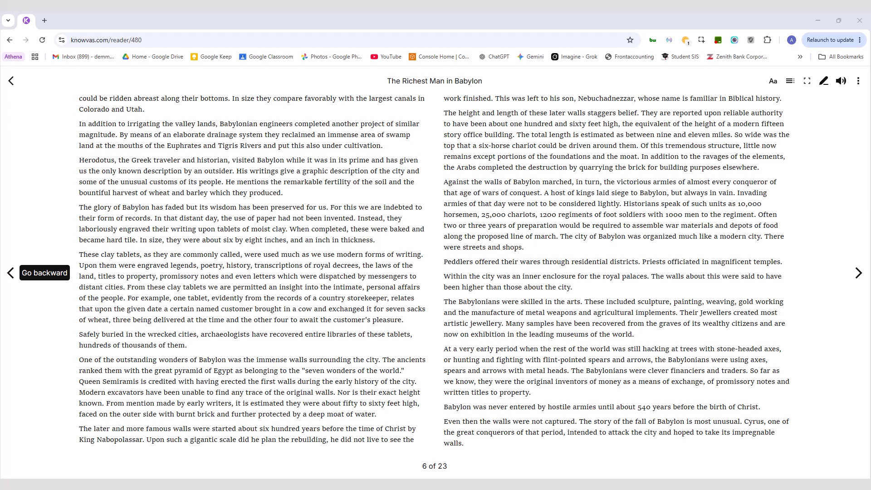
In the desktop reader, page through "An Historical Sketch of Babylon" to its last page and set the theme to Dark.
{"action": "left_click", "coordinate": [11, 273]}
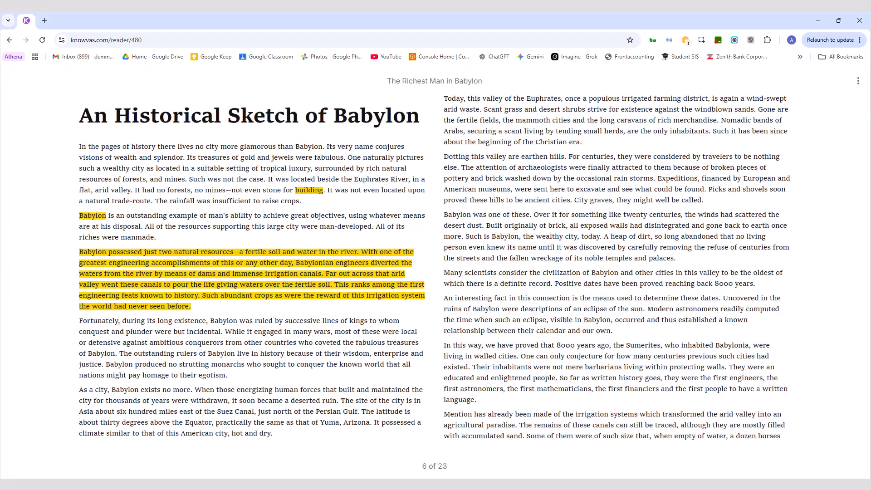
{"action": "left_click", "coordinate": [859, 272]}
{"action": "left_click", "coordinate": [859, 273]}
{"action": "left_click", "coordinate": [773, 80]}
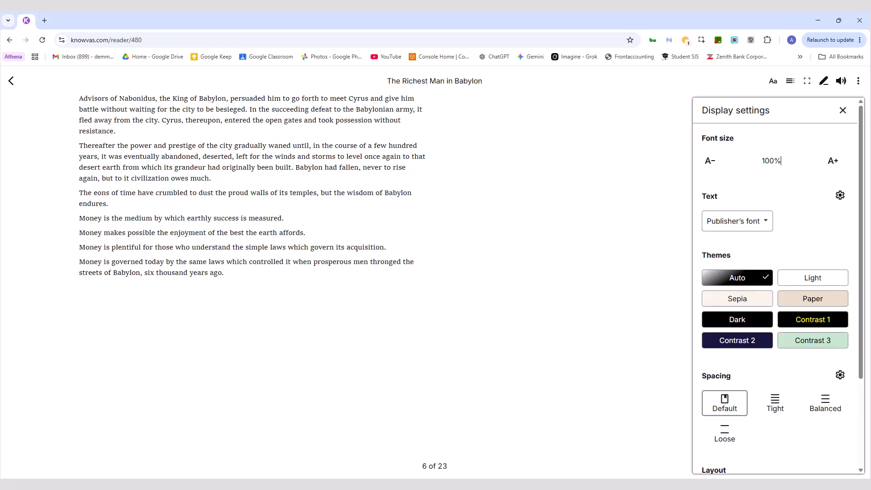
{"action": "left_click", "coordinate": [738, 319]}
Open the highlighted passage about Babylon's two natural resources from the annotations list and have the page read aloud.
{"action": "left_click", "coordinate": [790, 81]}
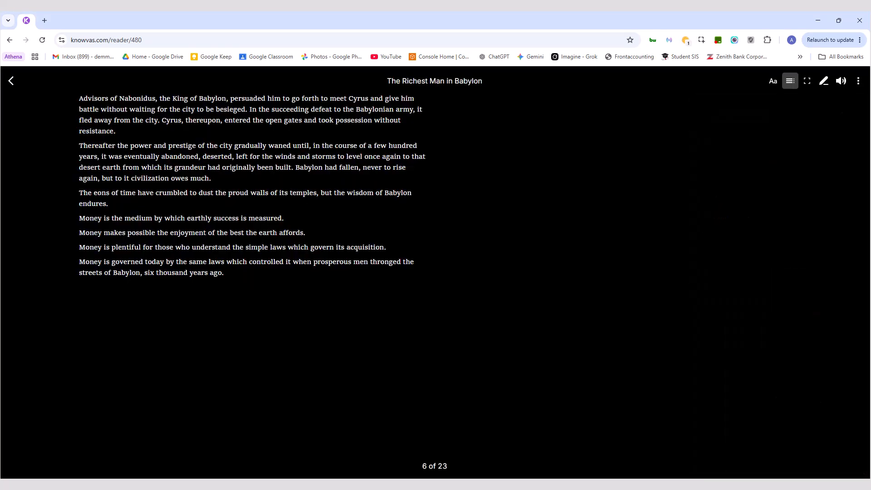
{"action": "left_click", "coordinate": [775, 411]}
{"action": "left_click", "coordinate": [824, 81]}
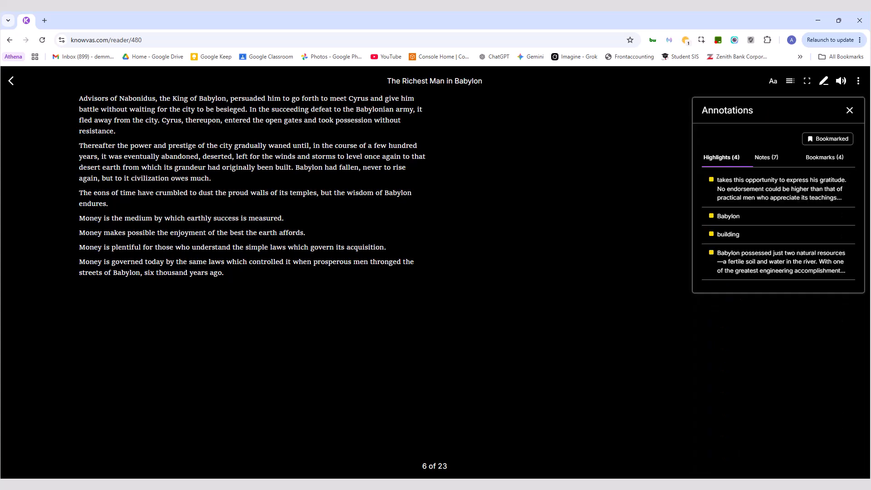
{"action": "left_click", "coordinate": [777, 260]}
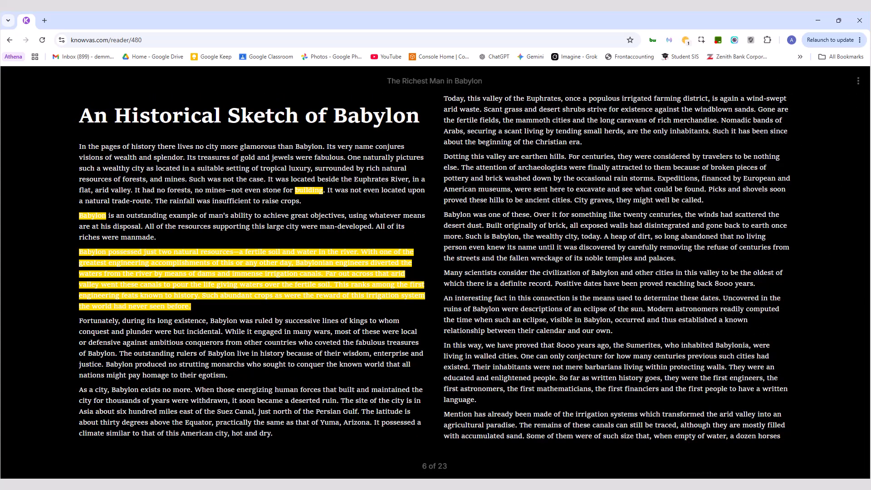
{"action": "left_click", "coordinate": [841, 80]}
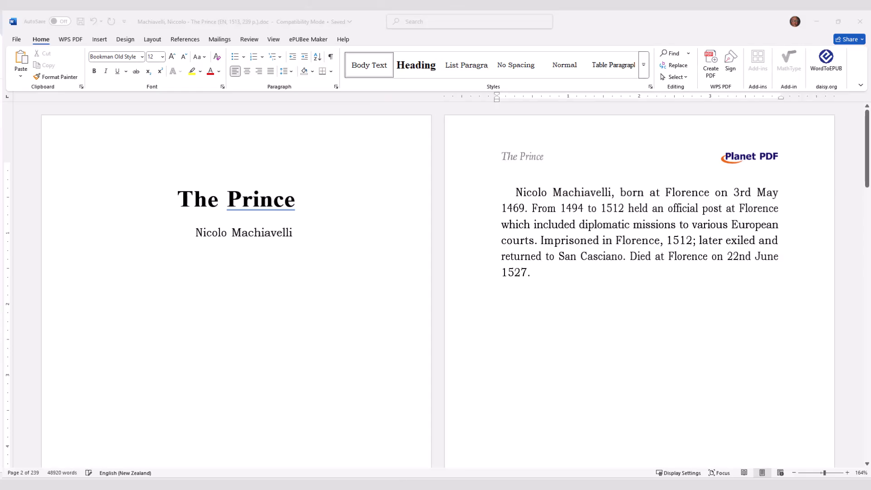
Look through the opening pages of The Prince manuscript in Word, from a multi-page overview to a close-up.
{"action": "scroll", "coordinate": [436, 290], "scroll_direction": "down", "scroll_amount": 10}
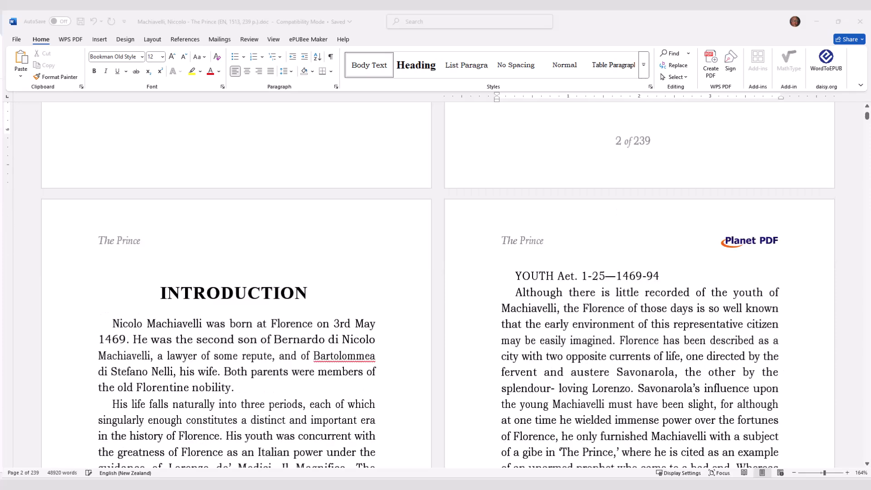
{"action": "scroll", "coordinate": [436, 290], "scroll_direction": "down", "scroll_amount": 3}
{"action": "key", "text": "alt+Tab"}
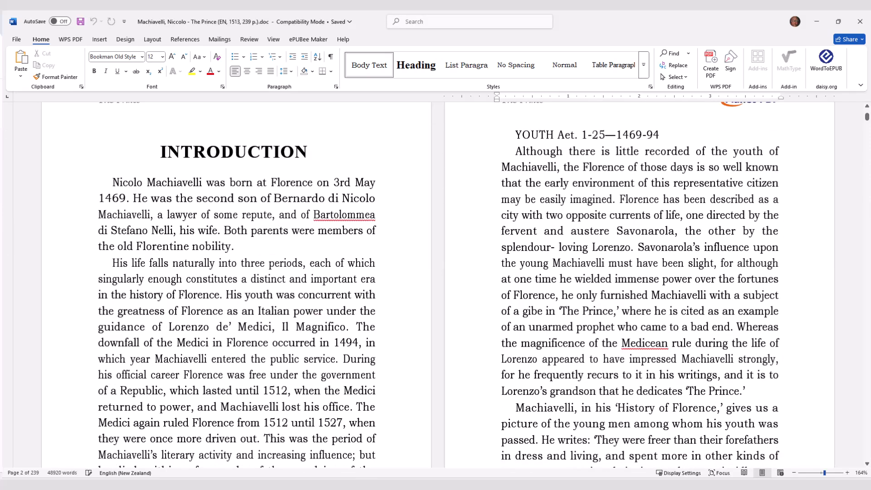
{"action": "scroll", "coordinate": [436, 284], "scroll_direction": "down", "scroll_amount": 10, "text": "ctrl"}
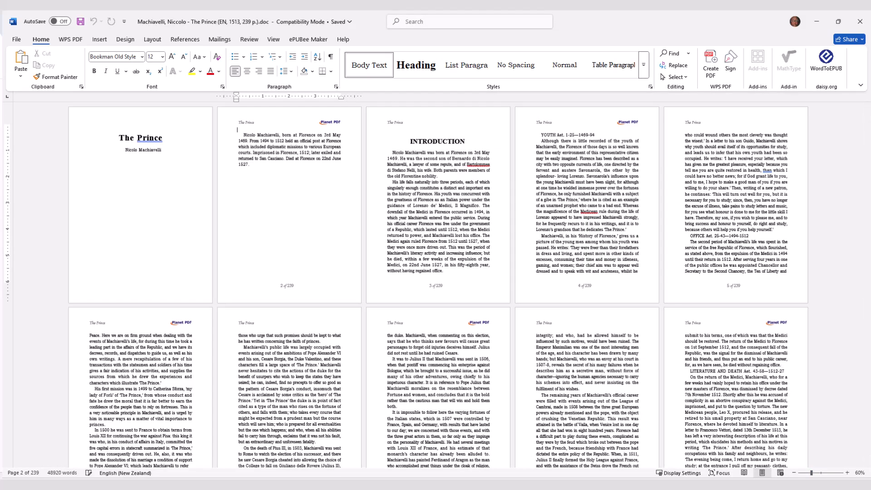
{"action": "scroll", "coordinate": [436, 284], "scroll_direction": "up", "scroll_amount": 12, "text": "ctrl"}
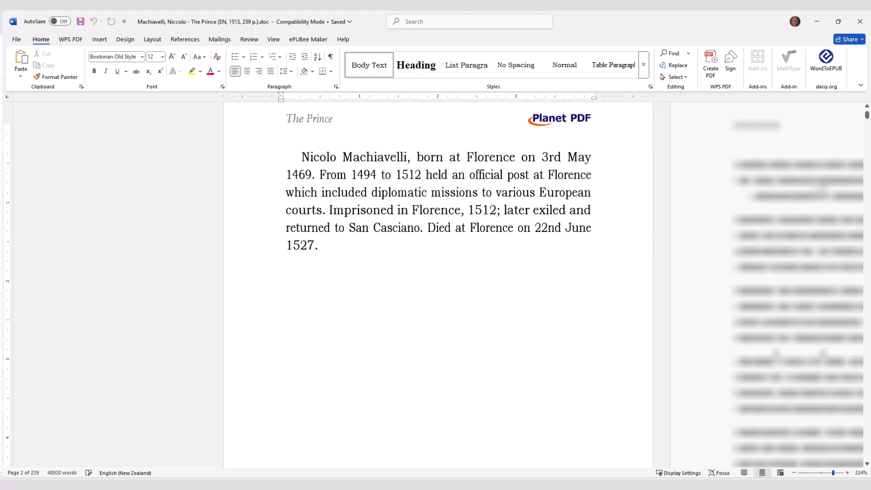
{"action": "scroll", "coordinate": [435, 285], "scroll_direction": "down", "scroll_amount": 10, "text": "ctrl"}
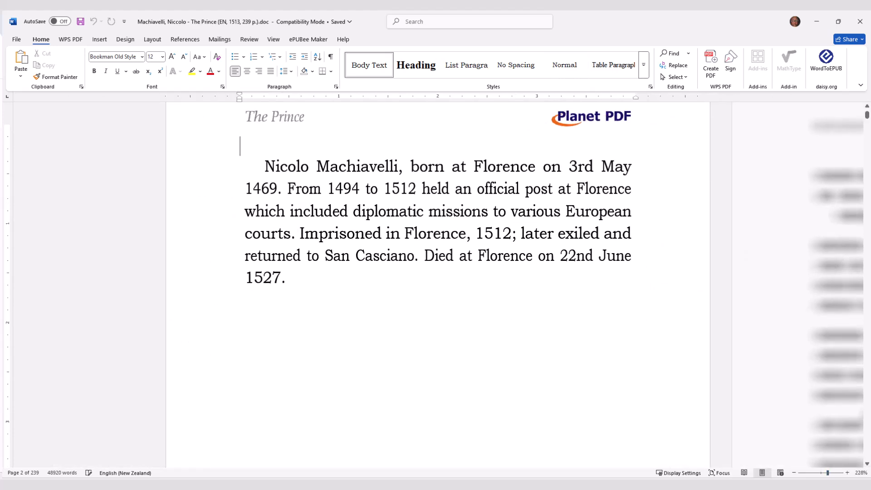
Browse the manuscript by its headings, visiting the Introduction and Chapters II, VI, XVI, XXII and XXVI.
{"action": "key", "text": "ctrl+f"}
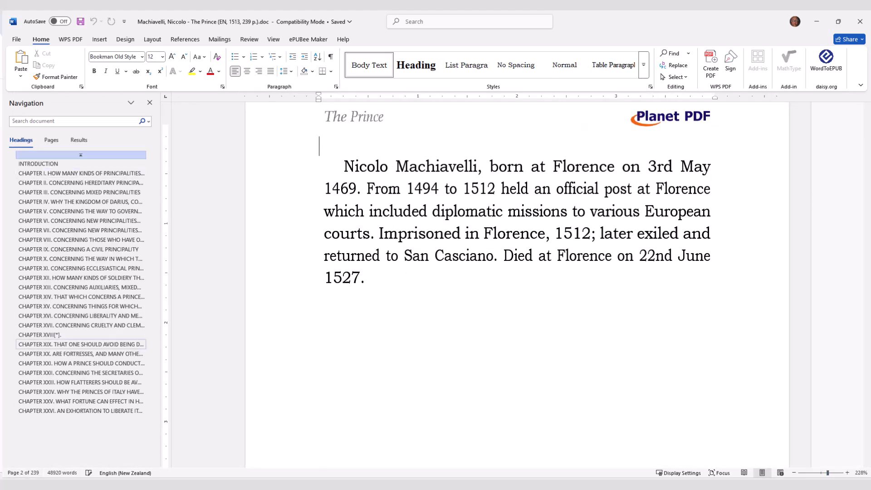
{"action": "left_click", "coordinate": [80, 164]}
{"action": "left_click", "coordinate": [81, 183]}
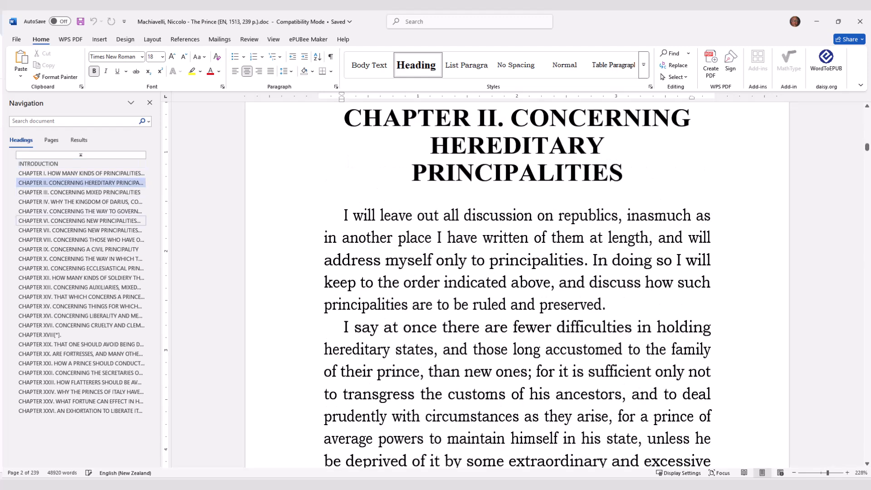
{"action": "left_click", "coordinate": [81, 221]}
{"action": "left_click", "coordinate": [81, 315]}
{"action": "left_click", "coordinate": [81, 373]}
{"action": "left_click", "coordinate": [81, 412]}
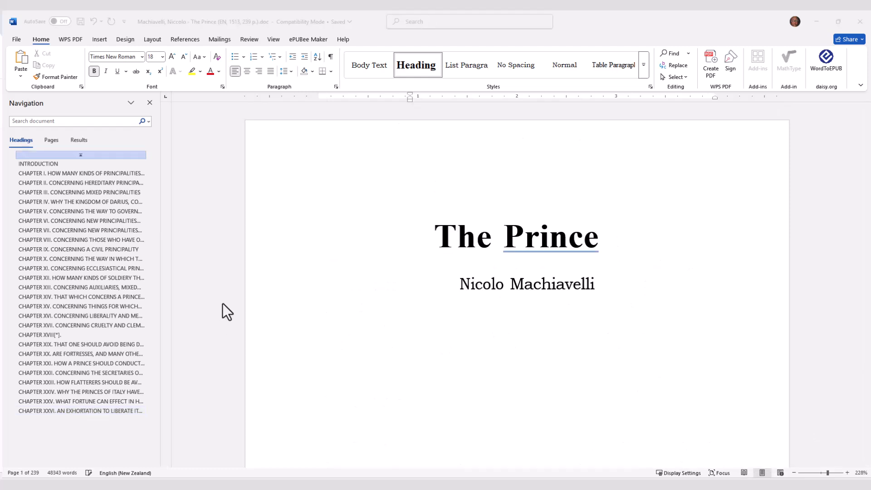
Examine the manuscript's title page, author note and introduction.
{"action": "scroll", "coordinate": [218, 291], "scroll_direction": "down", "scroll_amount": 4}
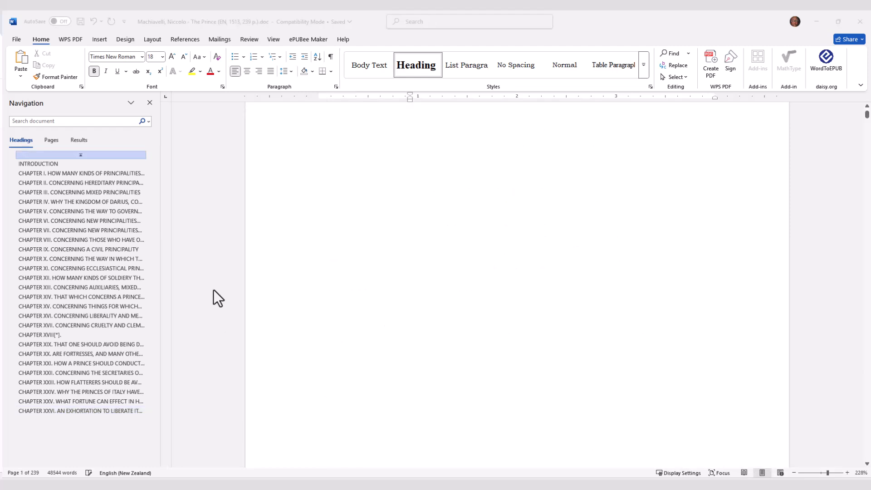
{"action": "scroll", "coordinate": [213, 290], "scroll_direction": "down", "scroll_amount": 8}
{"action": "scroll", "coordinate": [213, 279], "scroll_direction": "down", "scroll_amount": 3}
{"action": "left_click_drag", "start_coordinate": [344, 253], "coordinate": [367, 362]}
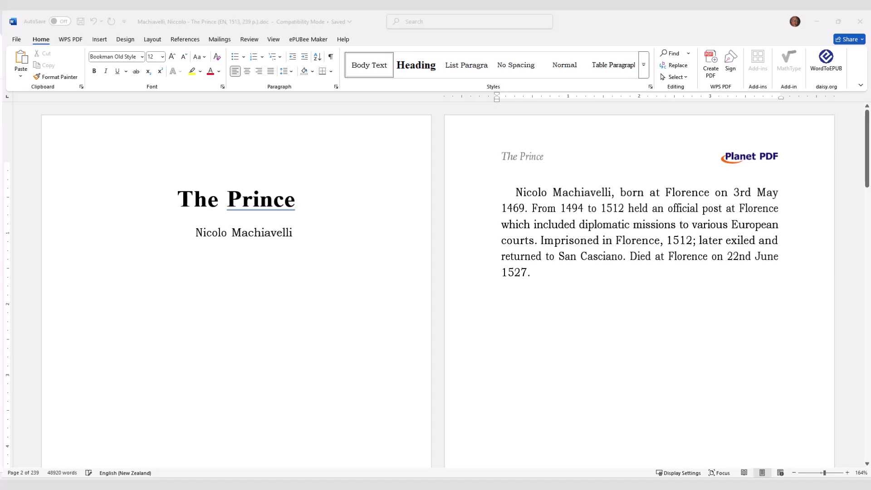
{"action": "scroll", "coordinate": [438, 290], "scroll_direction": "down", "scroll_amount": 15}
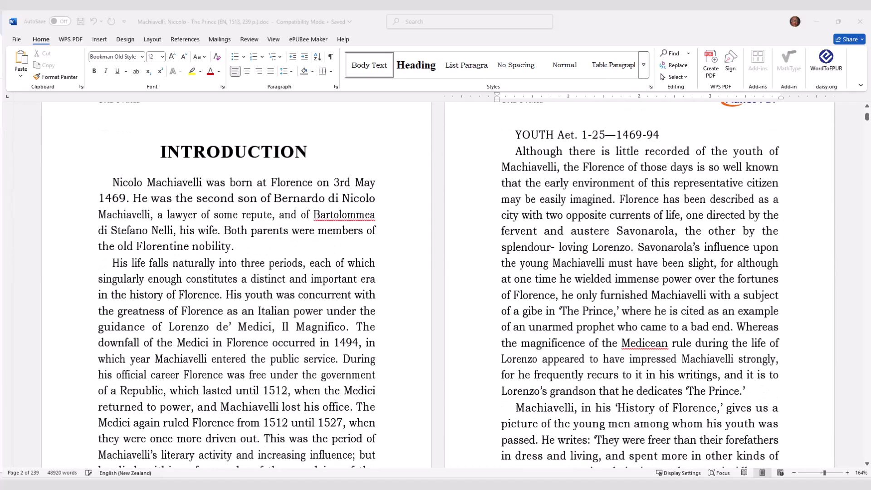
{"action": "scroll", "coordinate": [437, 290], "scroll_direction": "down", "scroll_amount": 10}
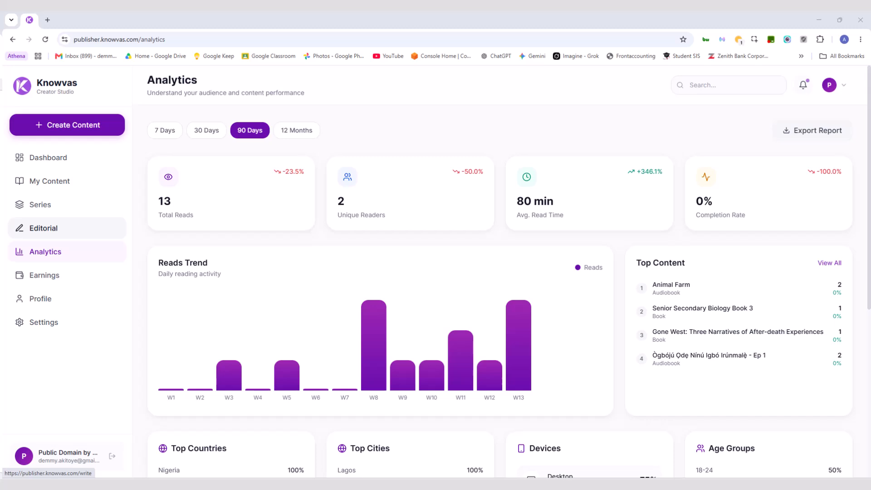
Start the first work in the Knowvas Editorial workspace and paste the Lorem Ipsum text into Chapter 1.
{"action": "left_click", "coordinate": [43, 228]}
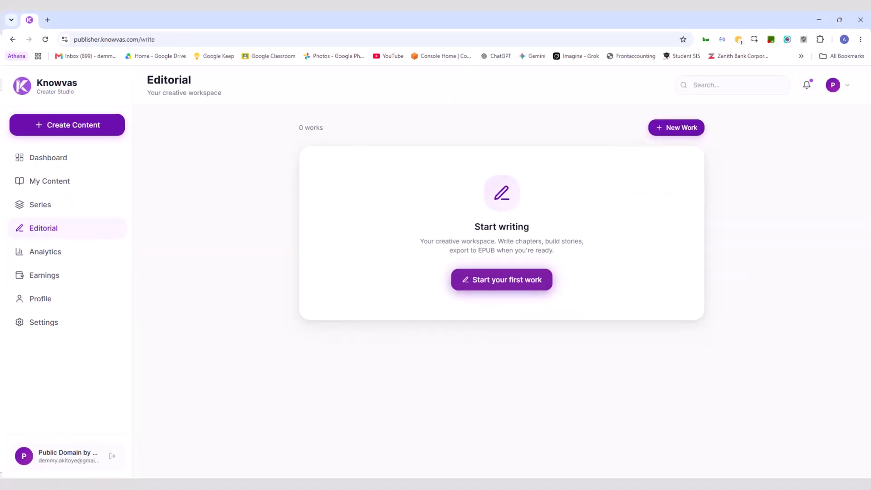
{"action": "left_click", "coordinate": [502, 280]}
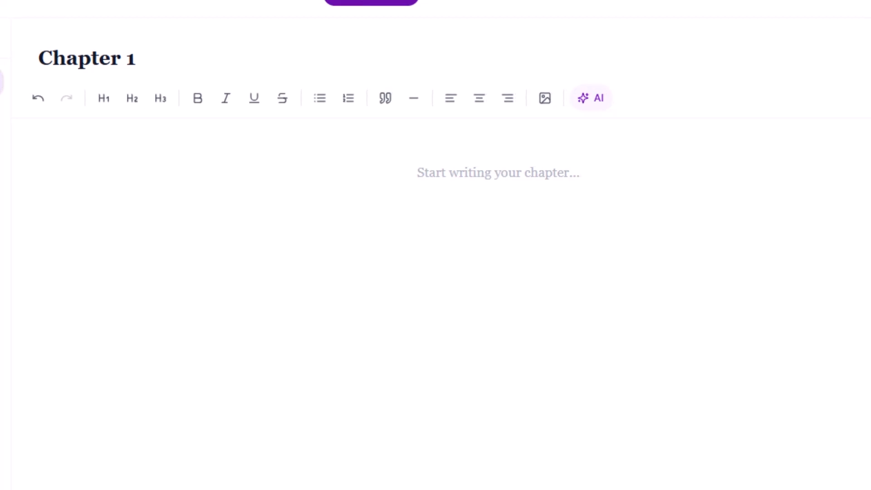
{"action": "key", "text": "ctrl+v"}
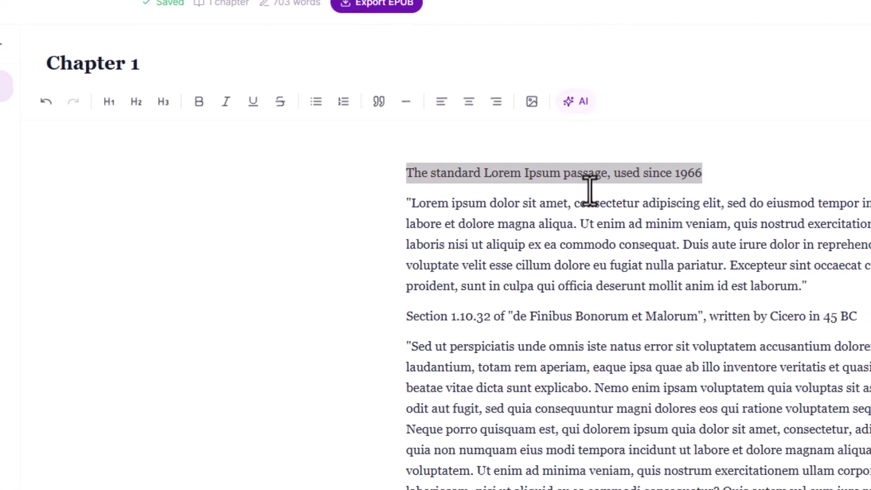
Format the line "The standard Lorem Ipsum passage, used since 1966" as a level 1 heading.
{"action": "triple_click", "coordinate": [579, 174]}
{"action": "left_click", "coordinate": [107, 100]}
{"action": "left_click", "coordinate": [536, 245]}
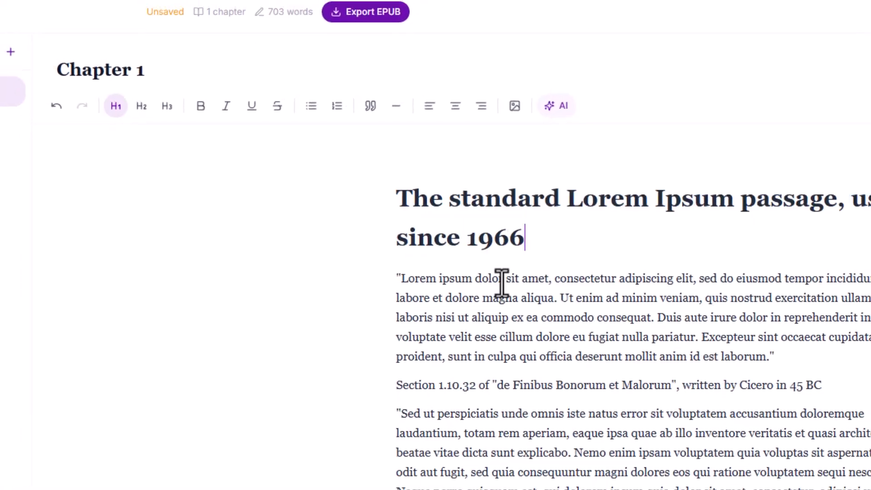
Format the line beginning "Section 1.10.32 of de Finibus Bonorum et Malorum" as a level 3 heading.
{"action": "scroll", "coordinate": [501, 318], "scroll_direction": "down", "scroll_amount": 1}
{"action": "triple_click", "coordinate": [514, 313]}
{"action": "left_click", "coordinate": [164, 105]}
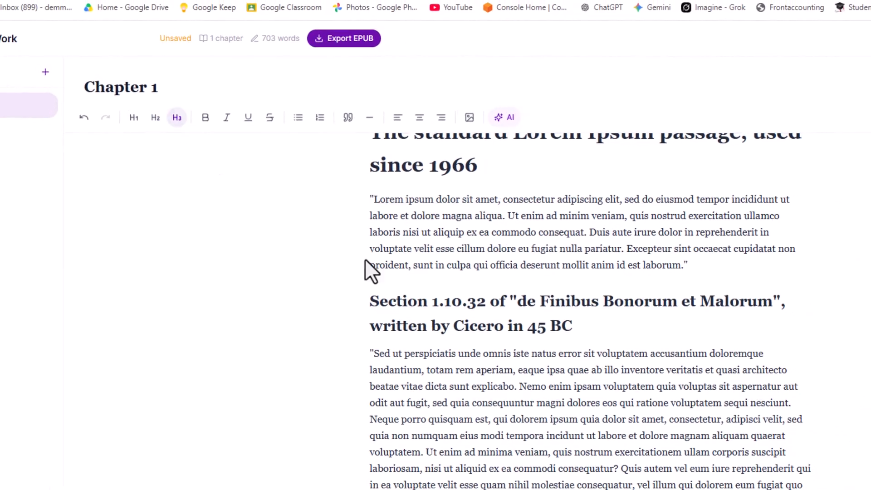
{"action": "left_click", "coordinate": [526, 408]}
Make the opening words "Lorem ipsum" bold and underline the whole paragraph beginning "Sed ut perspiciatis".
{"action": "left_click_drag", "start_coordinate": [418, 198], "coordinate": [359, 198]}
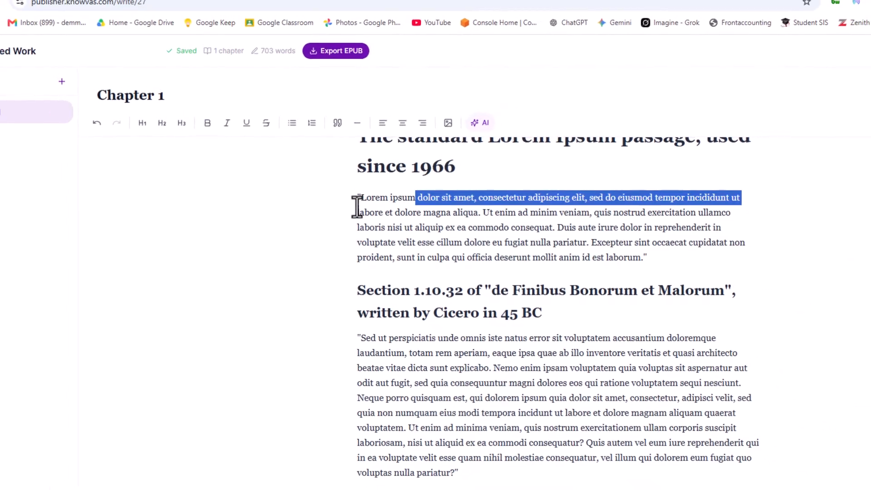
{"action": "left_click", "coordinate": [207, 121]}
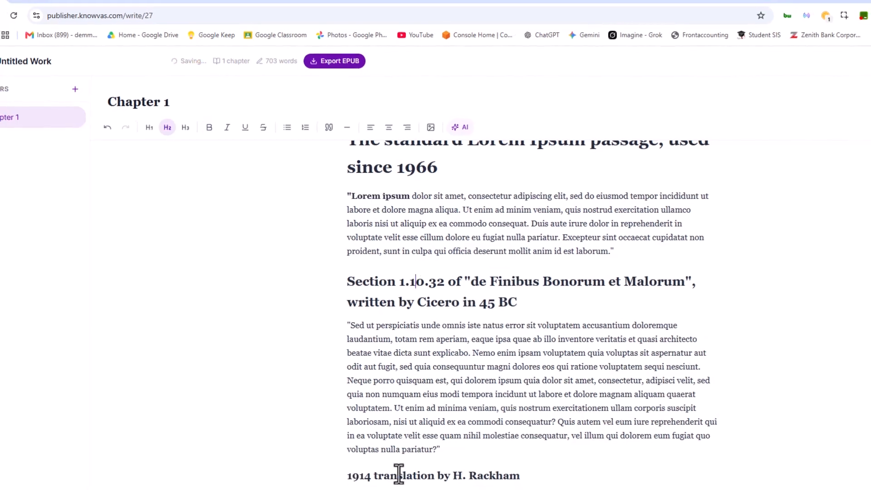
{"action": "left_click_drag", "start_coordinate": [352, 328], "coordinate": [448, 442]}
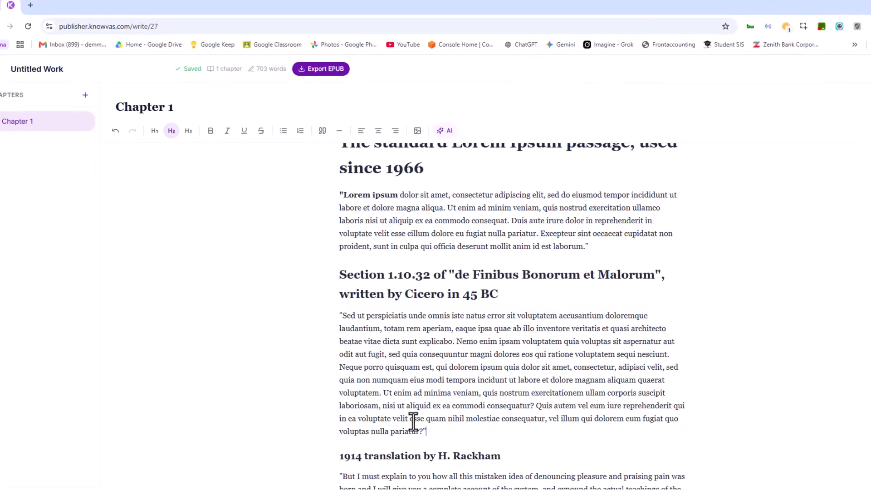
{"action": "triple_click", "coordinate": [412, 422]}
{"action": "left_click", "coordinate": [243, 134]}
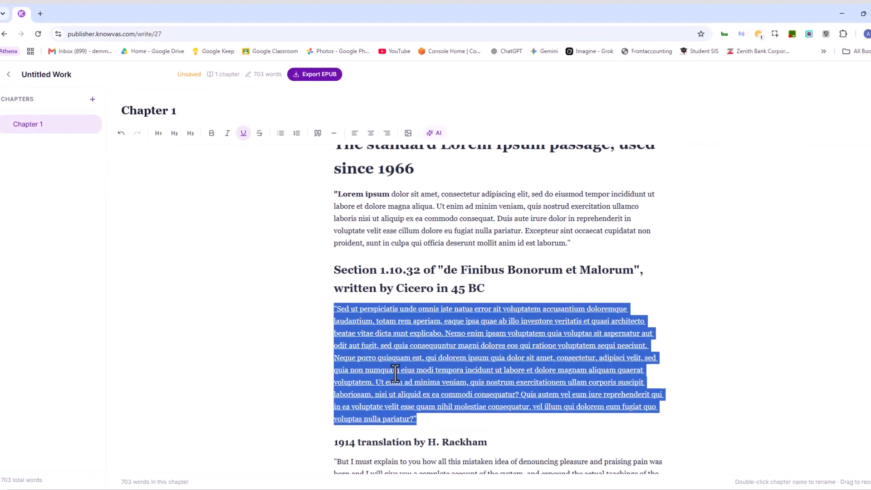
{"action": "left_click", "coordinate": [396, 375]}
Format the paragraph beginning "But I must explain to you" under the 1914 translation heading as a block quote.
{"action": "scroll", "coordinate": [392, 377], "scroll_direction": "down", "scroll_amount": 2}
{"action": "scroll", "coordinate": [411, 420], "scroll_direction": "down", "scroll_amount": 2}
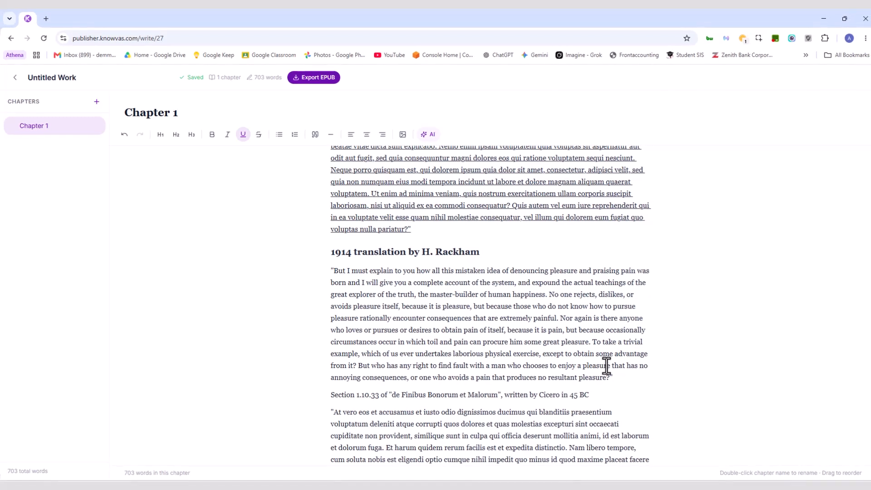
{"action": "left_click_drag", "start_coordinate": [334, 272], "coordinate": [447, 331]}
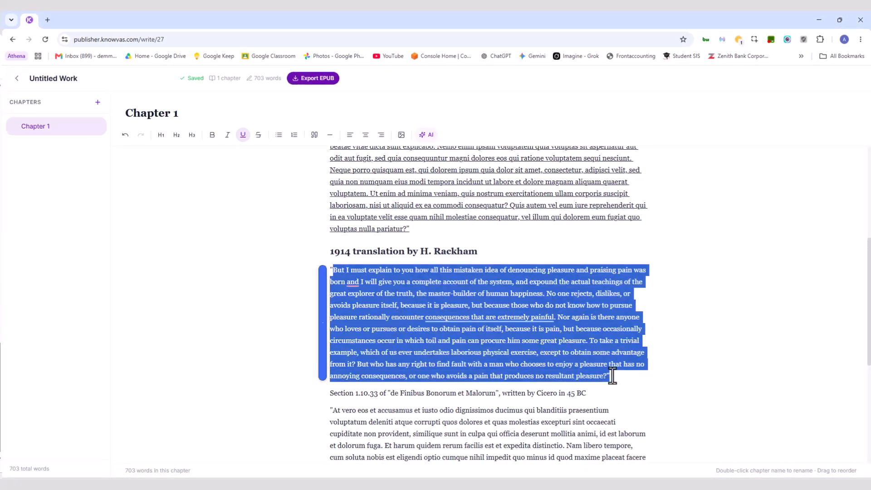
{"action": "left_click", "coordinate": [314, 135]}
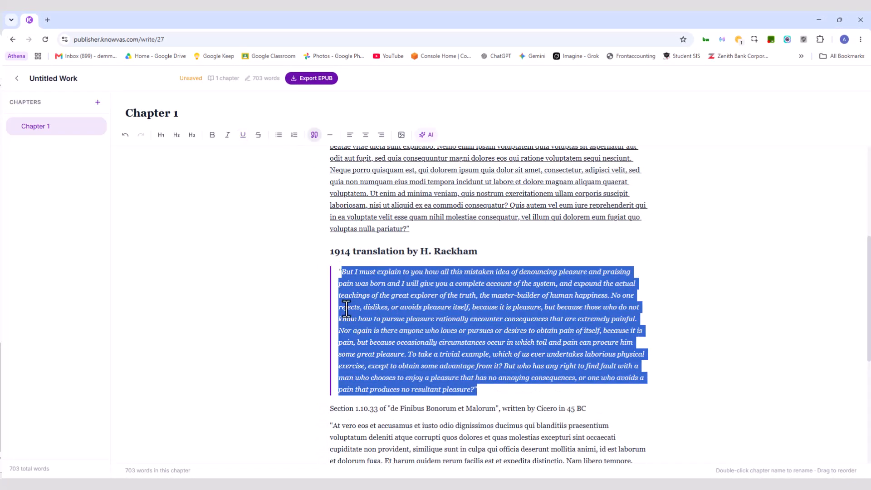
{"action": "left_click", "coordinate": [368, 293]}
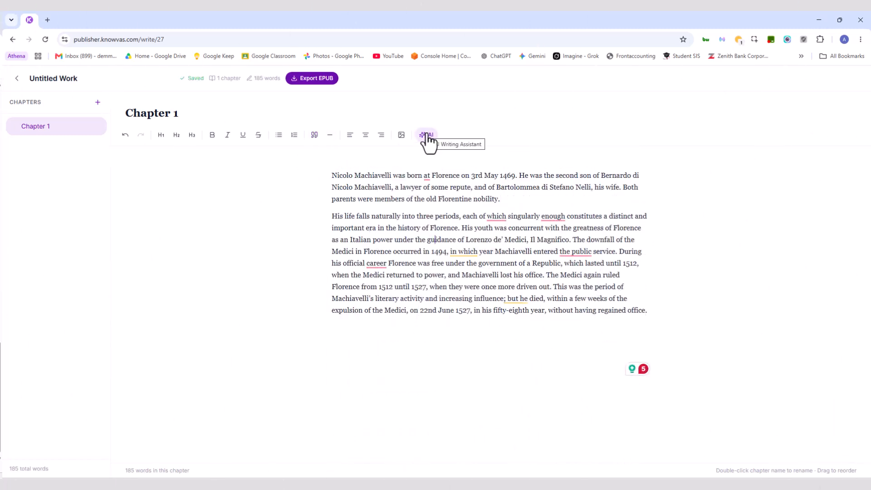
Open the AI Writing Assistant for the chapter on Machiavelli's life.
{"action": "left_click", "coordinate": [426, 136]}
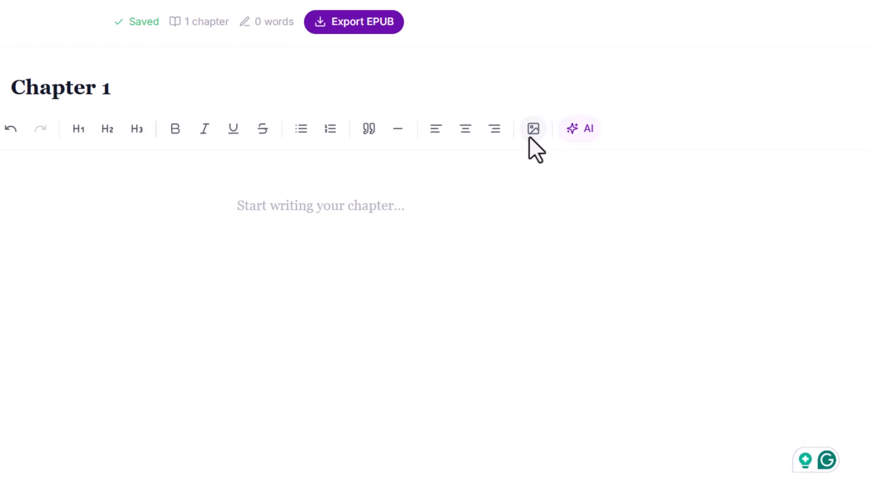
Insert the image "the prince cover page.jpg" into the empty Chapter 1 and clear the chapter's title.
{"action": "left_click", "coordinate": [531, 136]}
{"action": "left_click", "coordinate": [162, 29]}
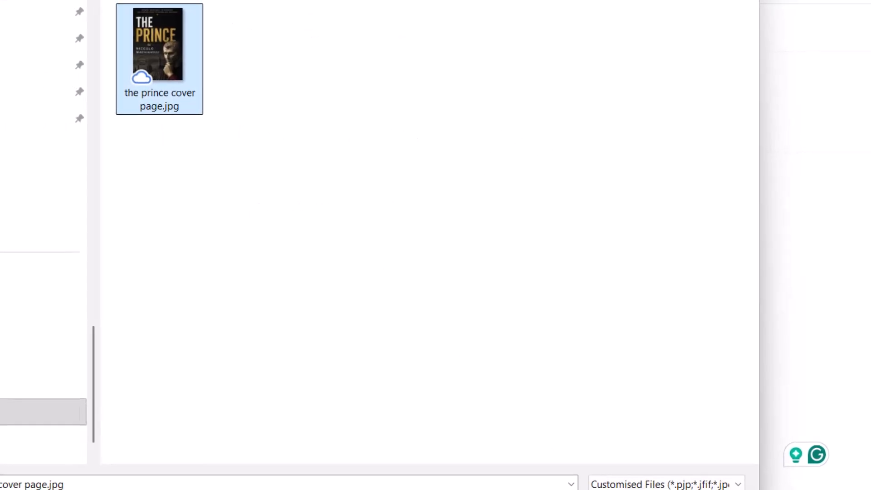
{"action": "left_click", "coordinate": [630, 489]}
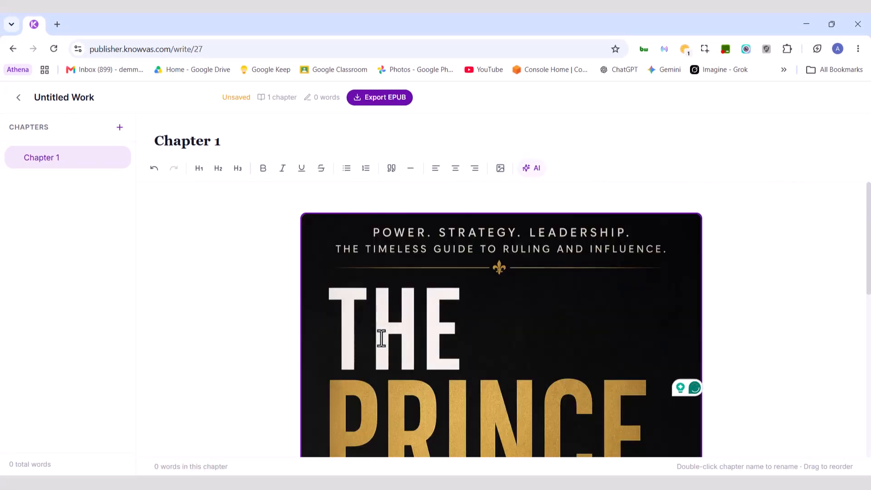
{"action": "scroll", "coordinate": [387, 331], "scroll_direction": "down", "scroll_amount": 1}
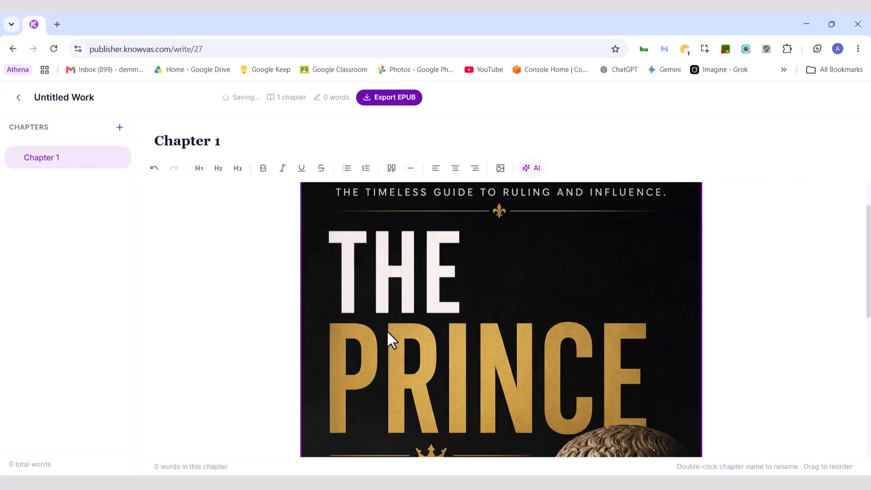
{"action": "scroll", "coordinate": [386, 330], "scroll_direction": "up", "scroll_amount": 1}
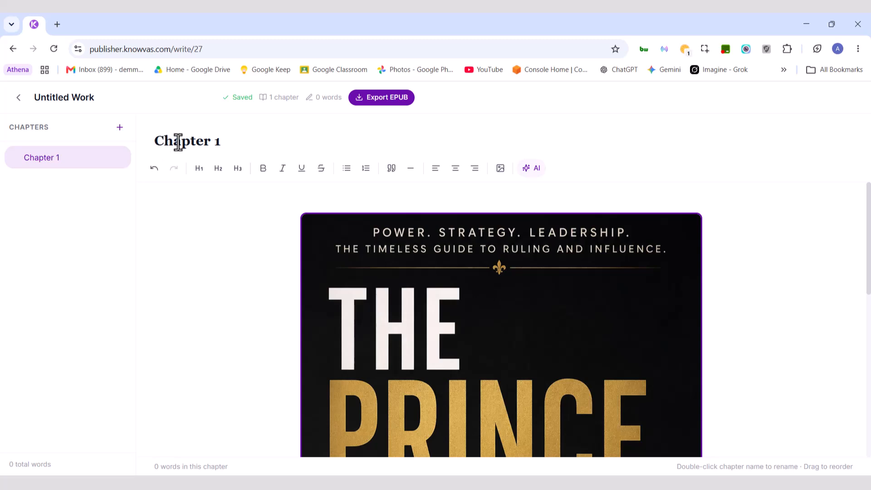
{"action": "left_click_drag", "start_coordinate": [220, 143], "coordinate": [138, 151]}
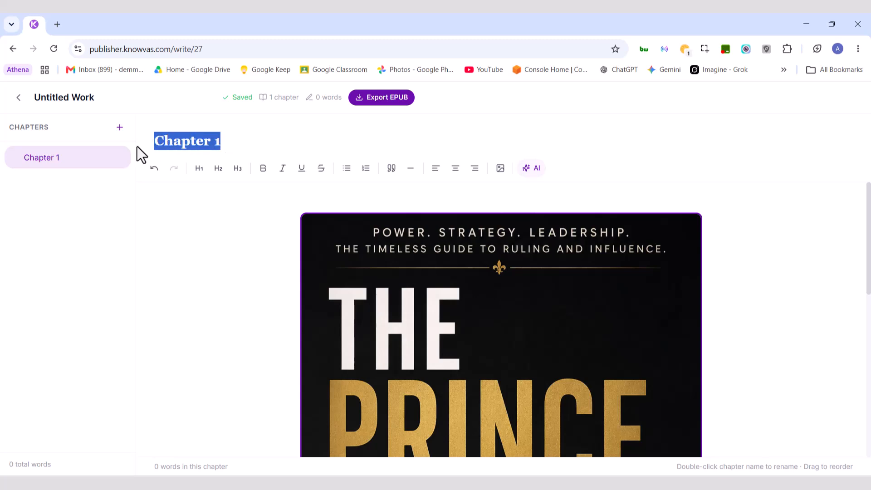
{"action": "key", "text": "BackSpace"}
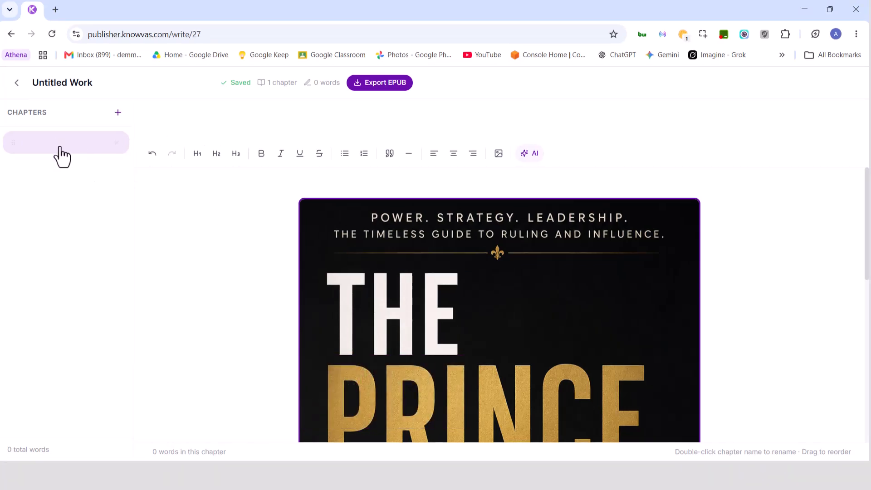
Add a second chapter and paste the lines "The Prince" and "Nicolo Machiavelli" into it as plain text.
{"action": "left_click", "coordinate": [117, 113]}
{"action": "type", "text": "The Prince Nicolo Machiavelli"}
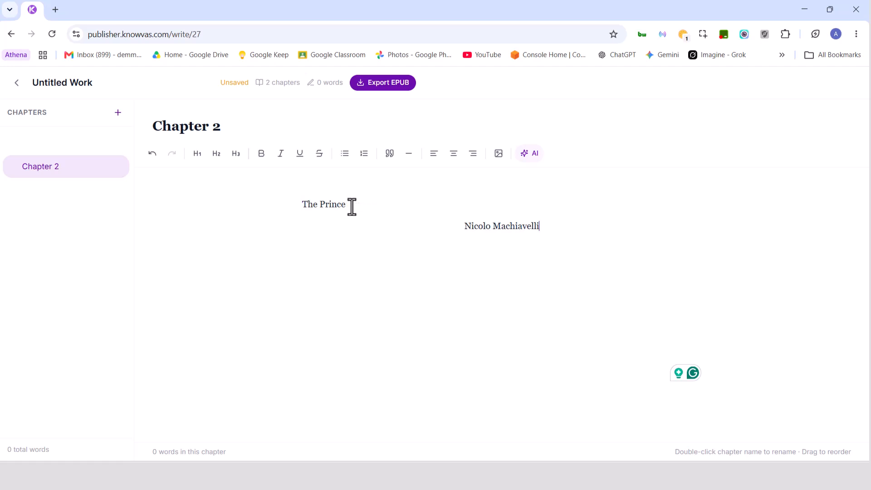
{"action": "key", "text": "ctrl+z"}
{"action": "right_click", "coordinate": [344, 202]}
{"action": "left_click", "coordinate": [412, 294]}
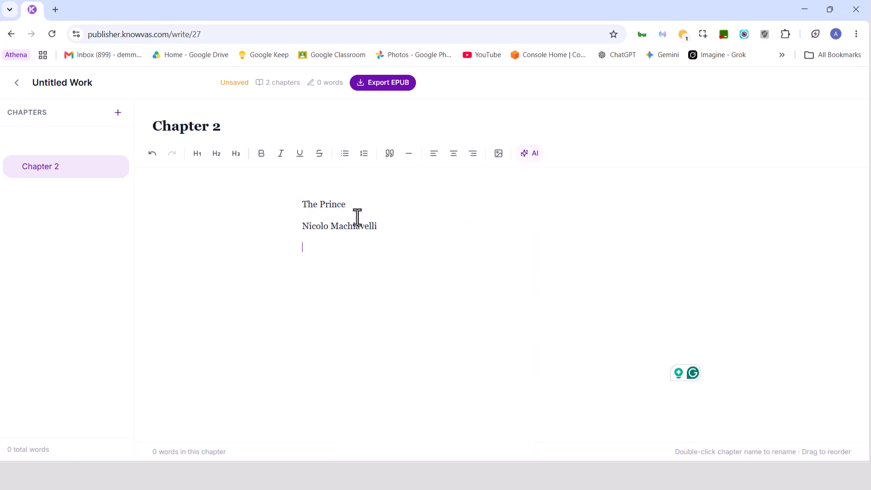
Rename the second chapter "The Prince" and remove the title's empty line from the chapter body.
{"action": "left_click_drag", "start_coordinate": [223, 126], "coordinate": [143, 125]}
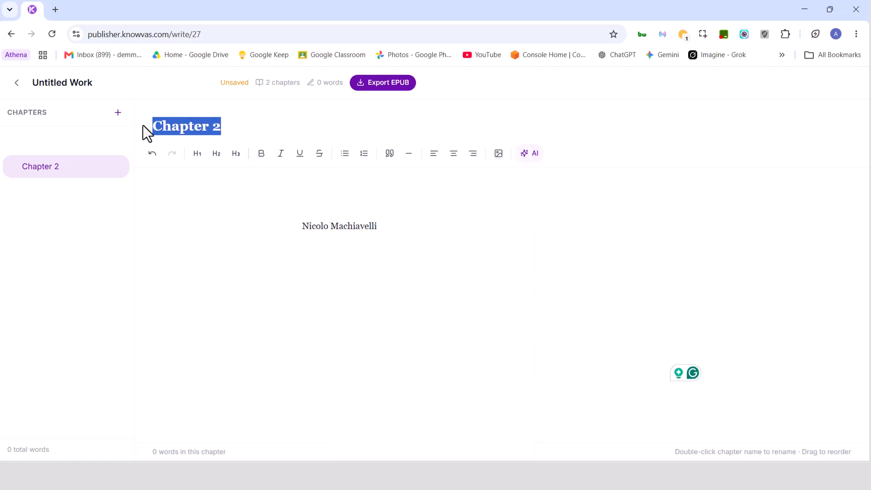
{"action": "type", "text": "The Prince"}
{"action": "left_click", "coordinate": [330, 214]}
{"action": "key", "text": "BackSpace"}
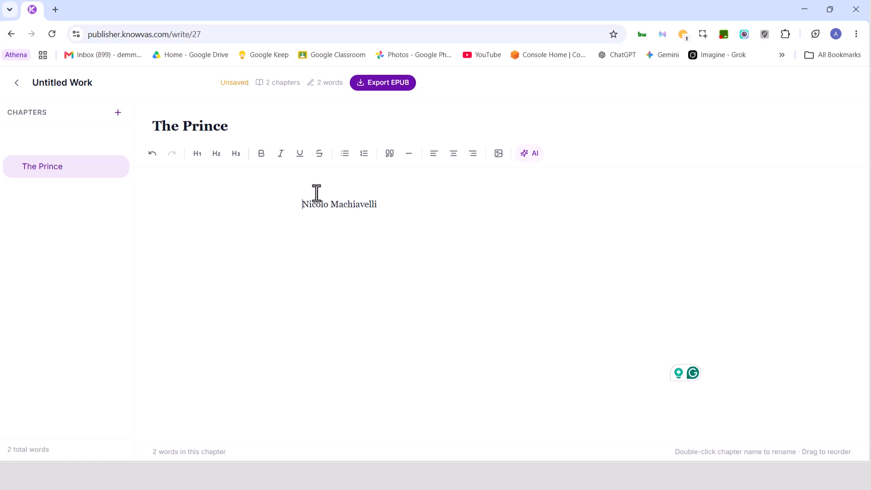
Format the line "Nicolo Machiavelli" as a level 2 heading.
{"action": "triple_click", "coordinate": [344, 206]}
{"action": "left_click", "coordinate": [216, 153]}
{"action": "left_click", "coordinate": [288, 254]}
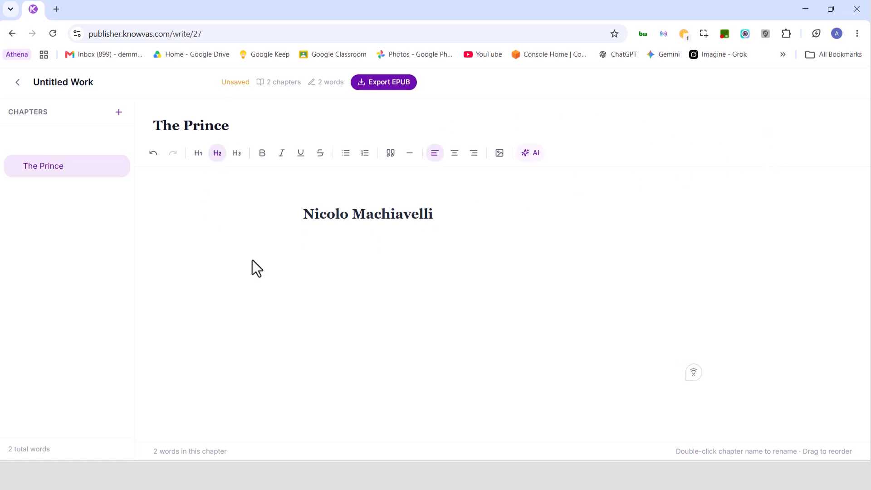
Add a chapter titled "About the Author" containing the short biography of Nicolo Machiavelli.
{"action": "left_click", "coordinate": [118, 112]}
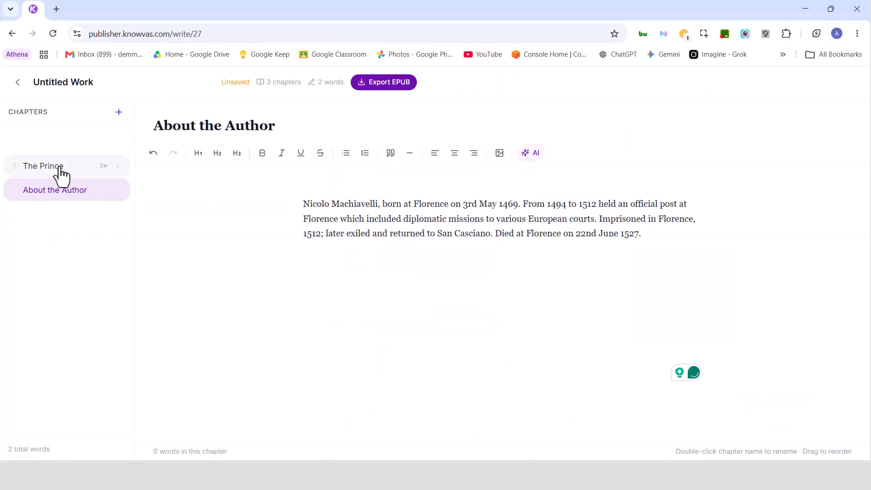
{"action": "left_click", "coordinate": [70, 150]}
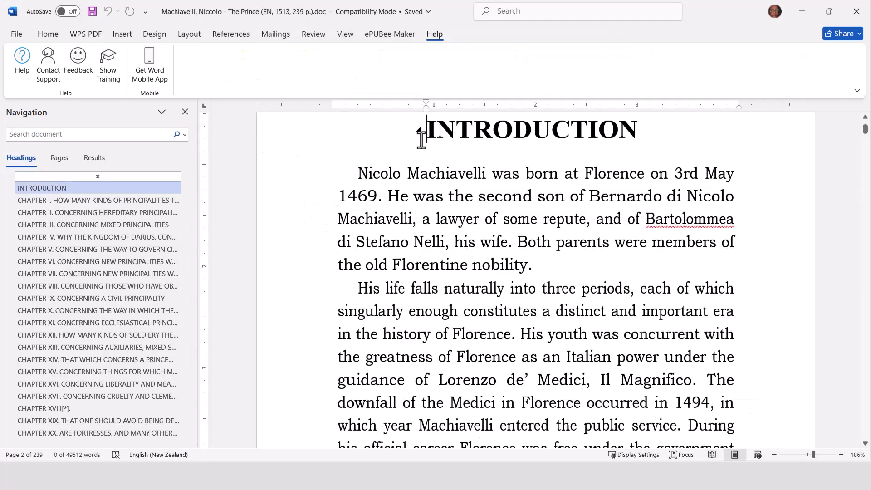
Copy the introduction from the Word manuscript and paste it into a new Knowvas chapter titled "Introduction".
{"action": "left_click_drag", "start_coordinate": [422, 140], "coordinate": [404, 381]}
{"action": "right_click", "coordinate": [433, 222]}
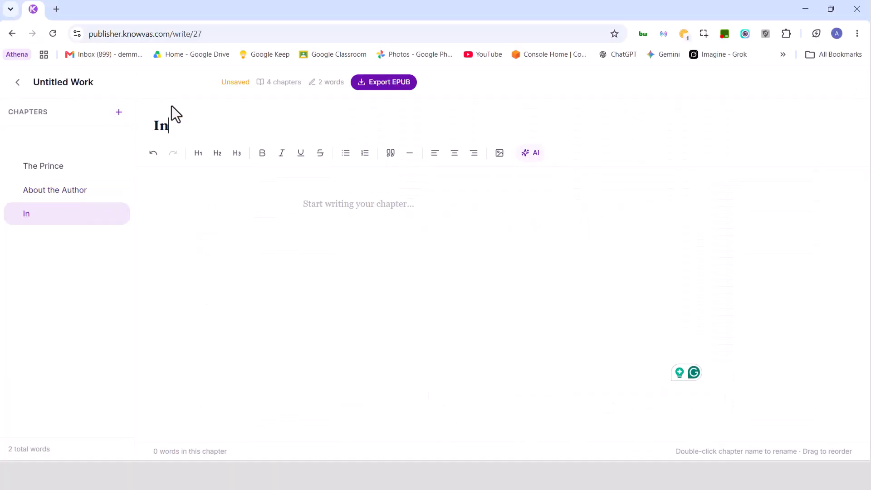
{"action": "type", "text": "troduction"}
{"action": "key", "text": "ctrl+v"}
{"action": "scroll", "coordinate": [399, 226], "scroll_direction": "up", "scroll_amount": 20}
Rejoin paragraphs split by stray breaks in the Introduction and format the line "THE MAN AND HIS WORKS" as a level 2 heading.
{"action": "scroll", "coordinate": [292, 249], "scroll_direction": "down", "scroll_amount": 10}
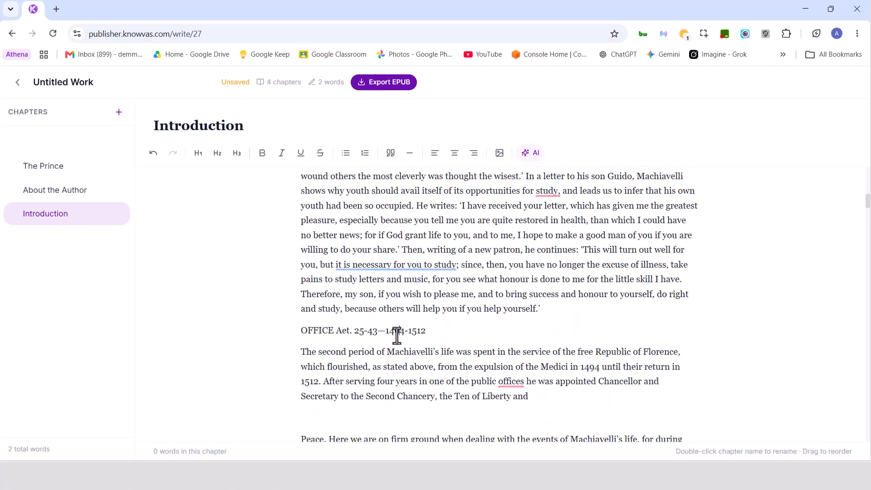
{"action": "scroll", "coordinate": [397, 336], "scroll_direction": "down", "scroll_amount": 15}
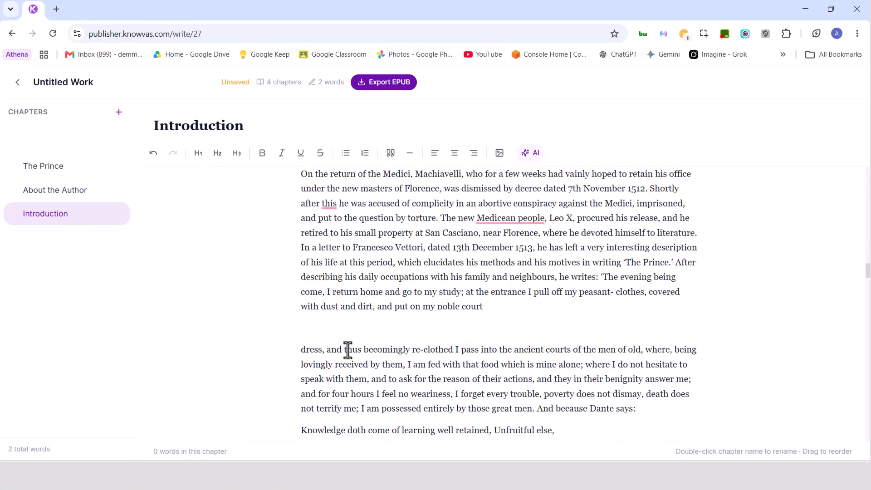
{"action": "scroll", "coordinate": [375, 254], "scroll_direction": "down", "scroll_amount": 11}
{"action": "left_click", "coordinate": [686, 347]}
{"action": "key", "text": "Delete"}
{"action": "key", "text": "Delete"}
{"action": "scroll", "coordinate": [480, 385], "scroll_direction": "down", "scroll_amount": 3}
{"action": "left_click", "coordinate": [381, 269]}
{"action": "key", "text": "Delete"}
{"action": "triple_click", "coordinate": [363, 356]}
{"action": "left_click", "coordinate": [218, 153]}
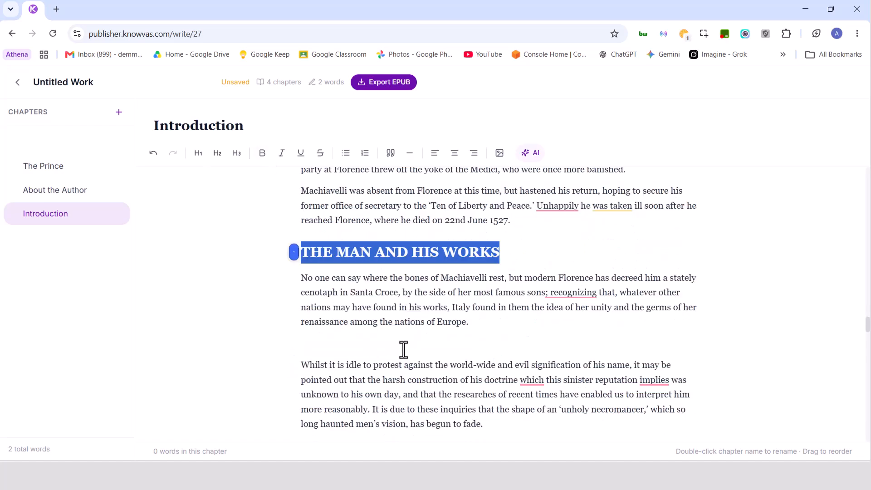
Rejoin the broken lines of the works list and format "Milanesi, 6 vols. only published, 1873-7." as a level 2 heading.
{"action": "scroll", "coordinate": [403, 349], "scroll_direction": "down", "scroll_amount": 20}
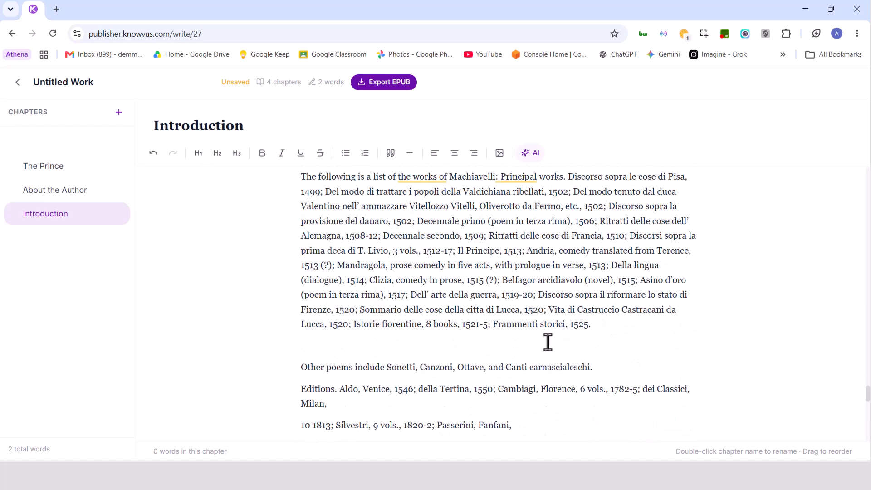
{"action": "left_click", "coordinate": [591, 324]}
{"action": "key", "text": "Delete"}
{"action": "key", "text": "Delete"}
{"action": "left_click", "coordinate": [529, 341]}
{"action": "key", "text": "Delete"}
{"action": "triple_click", "coordinate": [401, 332]}
{"action": "left_click", "coordinate": [218, 152]}
Move the dedication text from the end of the Introduction into a new chapter placed before the Introduction.
{"action": "left_click_drag", "start_coordinate": [301, 426], "coordinate": [632, 455]}
{"action": "key", "text": "ctrl+x"}
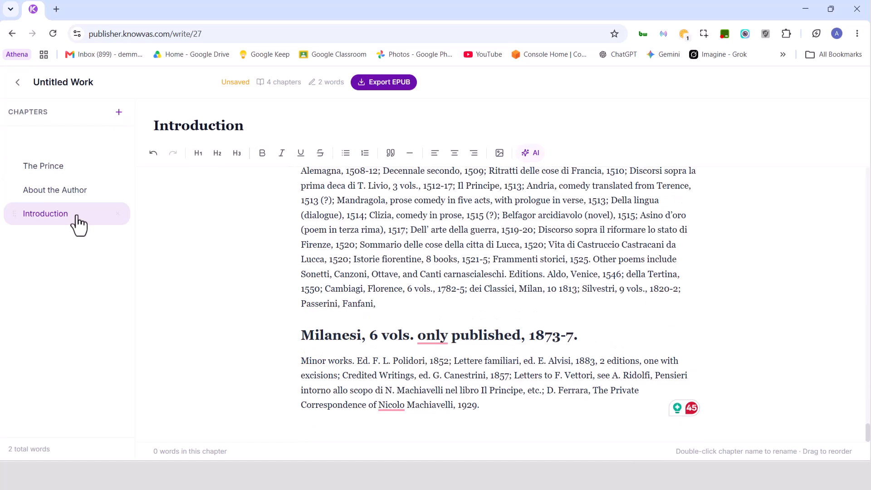
{"action": "left_click", "coordinate": [118, 112]}
{"action": "left_click_drag", "start_coordinate": [45, 213], "coordinate": [43, 239]}
{"action": "right_click", "coordinate": [324, 204]}
{"action": "left_click", "coordinate": [381, 276]}
Rename the new chapter before the Introduction as "Dedication".
{"action": "left_click_drag", "start_coordinate": [223, 126], "coordinate": [108, 133]}
{"action": "type", "text": "Dedication"}
{"action": "key", "text": "Delete"}
{"action": "key", "text": "Delete"}
Format "To the Magnificent Lorenzo Di Piero De' Medici:" as a level 2 heading and rejoin the paragraph split after "among my possessions".
{"action": "left_click_drag", "start_coordinate": [496, 204], "coordinate": [234, 186]}
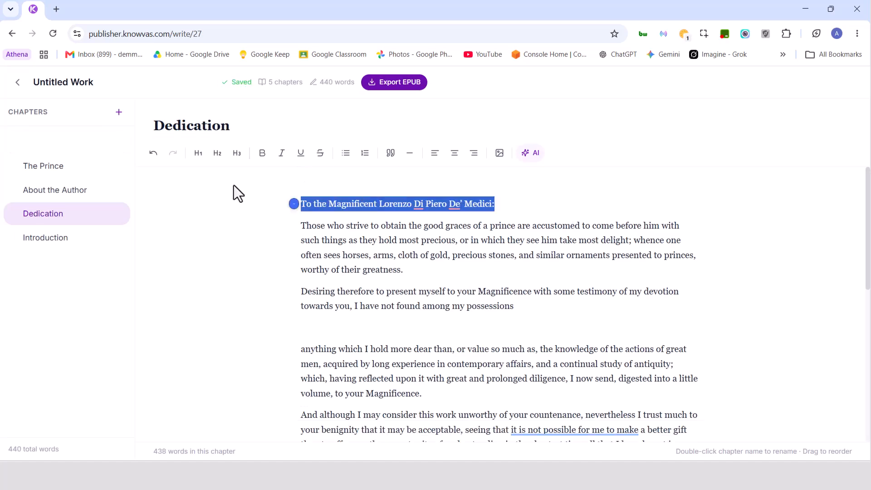
{"action": "left_click", "coordinate": [217, 153]}
{"action": "left_click", "coordinate": [514, 342]}
{"action": "key", "text": "Delete"}
{"action": "key", "text": "Delete"}
{"action": "scroll", "coordinate": [515, 368], "scroll_direction": "down", "scroll_amount": 3}
{"action": "scroll", "coordinate": [516, 368], "scroll_direction": "up", "scroll_amount": 3}
Format the line "YOUTH Aet. 1-25—1469-94" in the Introduction chapter as a level 2 heading.
{"action": "left_click", "coordinate": [45, 237]}
{"action": "scroll", "coordinate": [409, 314], "scroll_direction": "down", "scroll_amount": 3}
{"action": "left_click_drag", "start_coordinate": [412, 318], "coordinate": [298, 317]}
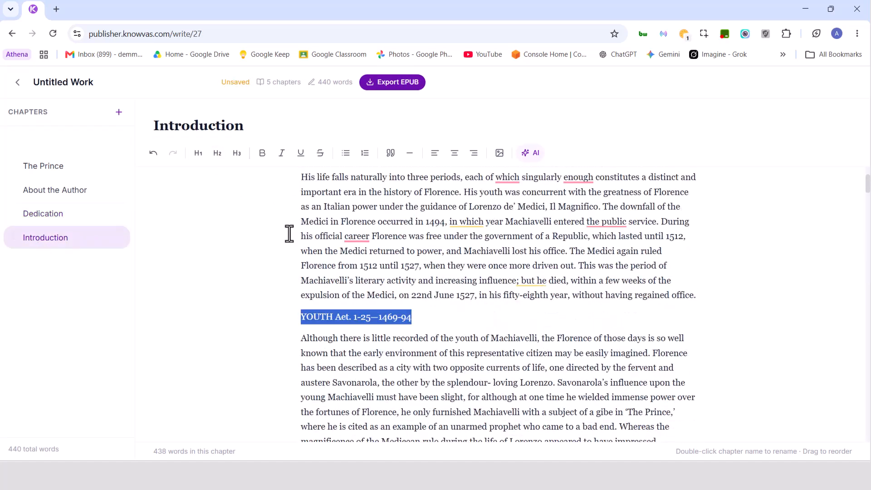
{"action": "left_click", "coordinate": [217, 153]}
{"action": "scroll", "coordinate": [366, 324], "scroll_direction": "down", "scroll_amount": 20}
{"action": "scroll", "coordinate": [377, 321], "scroll_direction": "up", "scroll_amount": 2}
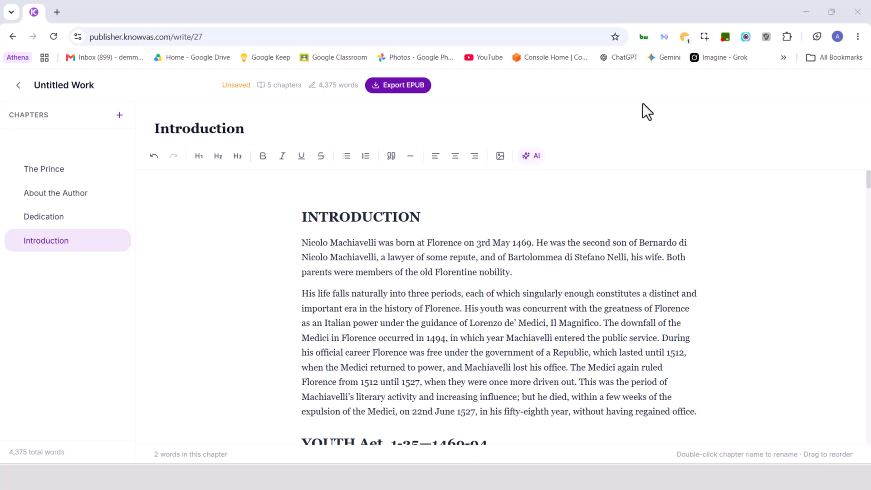
Rename the untitled work as "The Prince".
{"action": "double_click", "coordinate": [83, 87]}
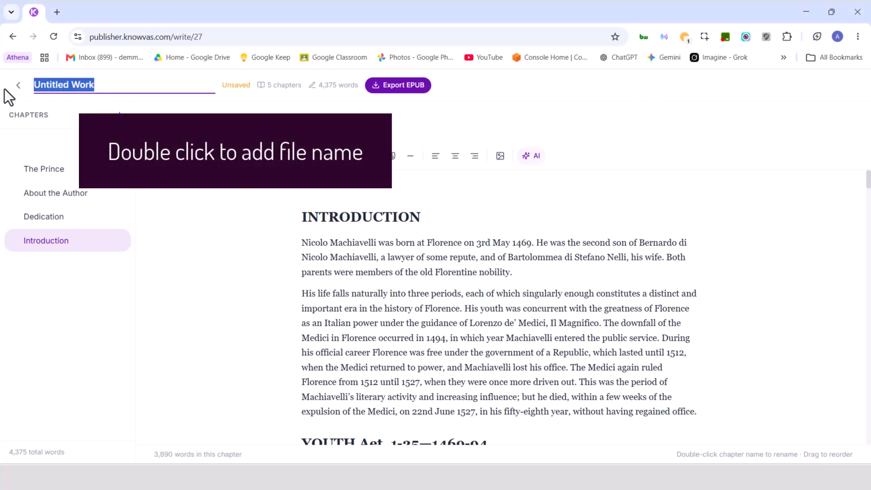
{"action": "type", "text": "The Prince"}
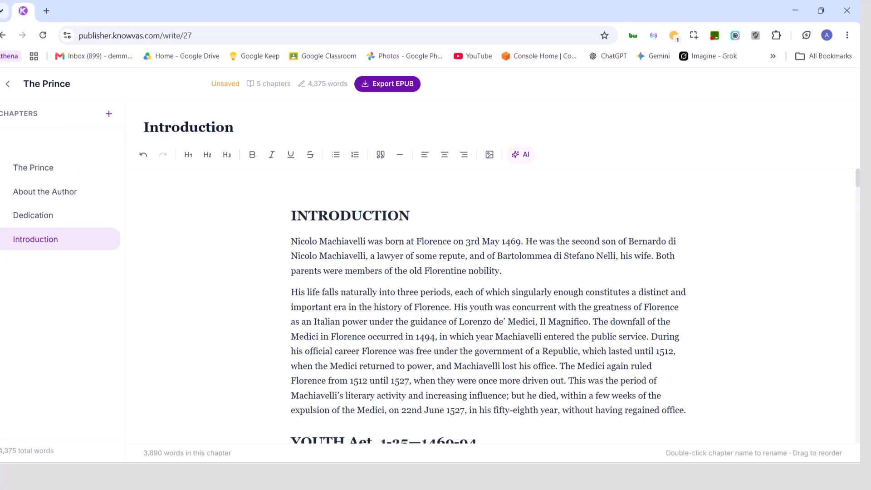
Switch to the Word manuscript, copy the full text of Chapter I, and return to the work in Knowvas.
{"action": "left_click", "coordinate": [724, 426]}
{"action": "left_click", "coordinate": [59, 202]}
{"action": "left_click_drag", "start_coordinate": [368, 131], "coordinate": [580, 363]}
{"action": "right_click", "coordinate": [579, 364]}
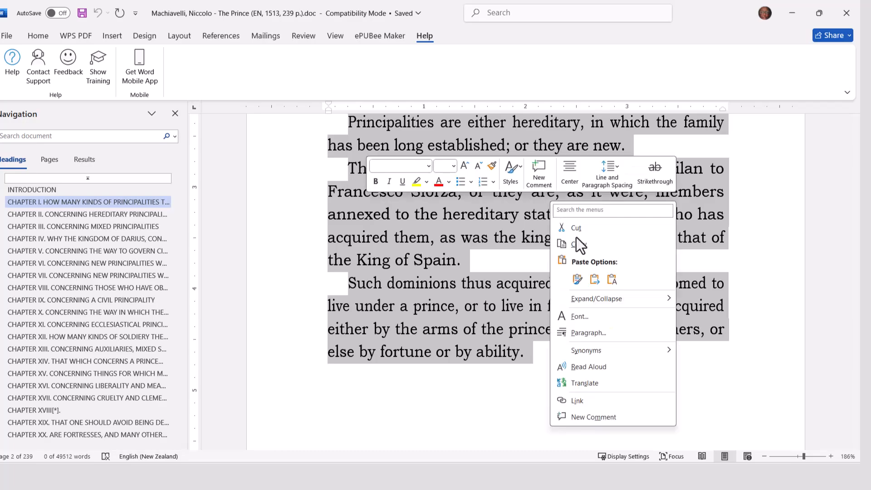
{"action": "left_click", "coordinate": [579, 244]}
{"action": "left_click", "coordinate": [792, 14]}
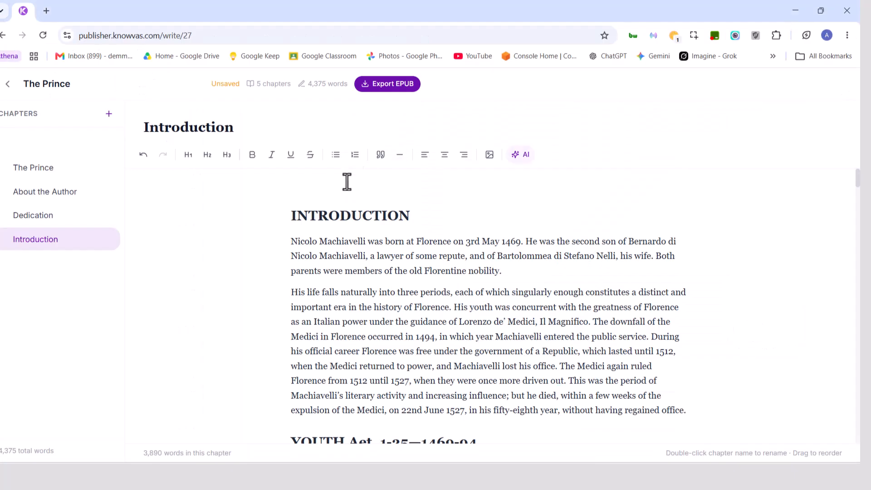
Add a new chapter after Introduction and delete the surplus empty Chapter 7.
{"action": "left_click", "coordinate": [108, 114]}
{"action": "left_click", "coordinate": [108, 287]}
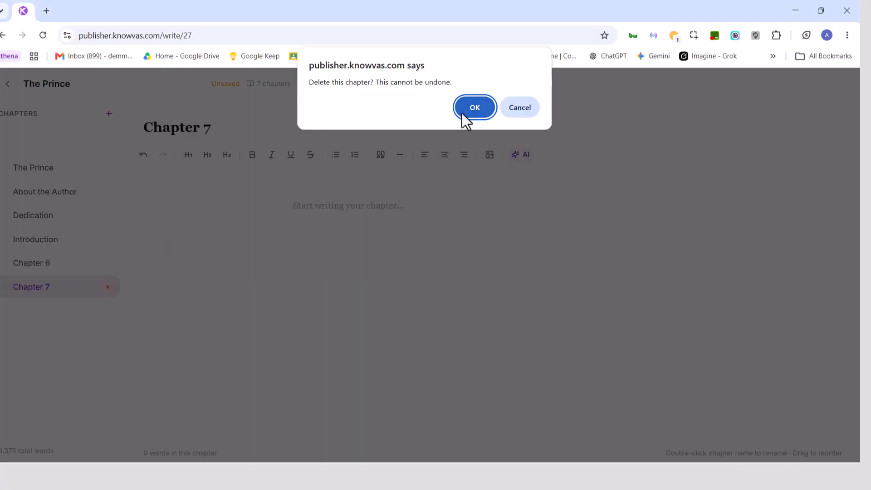
{"action": "left_click", "coordinate": [464, 113]}
Rename the empty Chapter 6 as "Chapter 1" and paste the copied Chapter I text into it.
{"action": "left_click", "coordinate": [58, 268]}
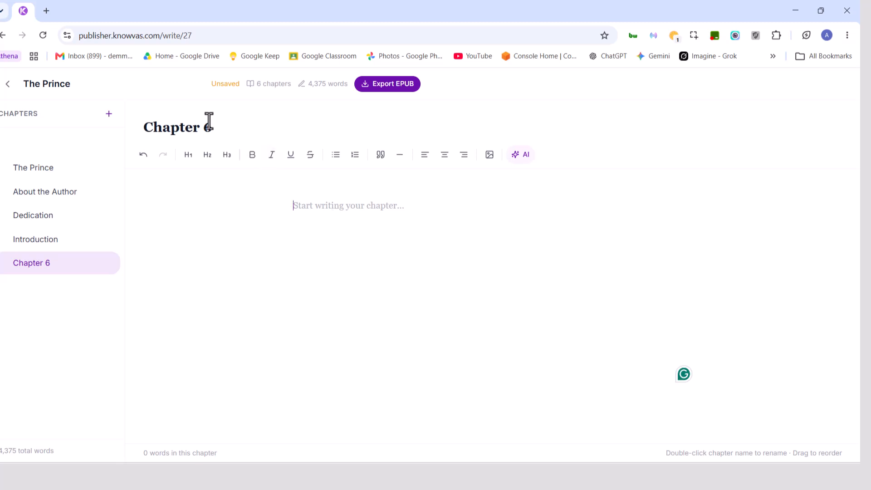
{"action": "key", "text": "ctrl+v"}
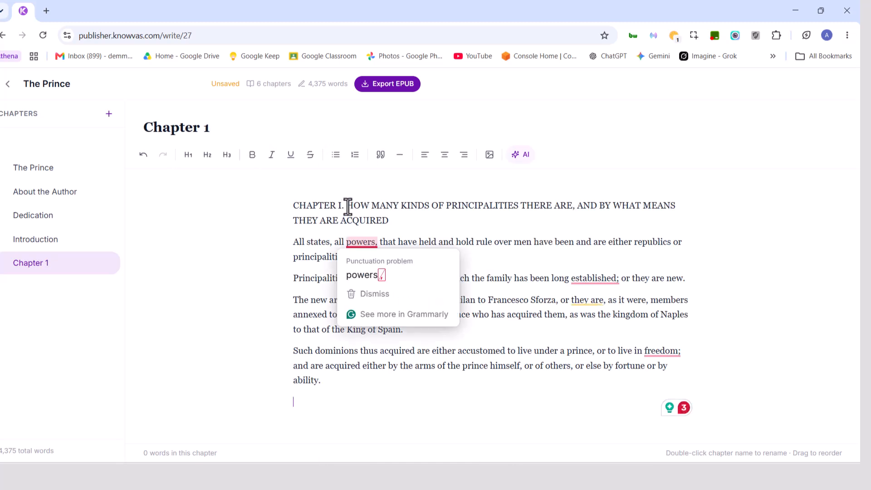
Remove "CHAPTER I." from the opening line of Chapter 1 and format the remaining title as a level 2 heading.
{"action": "left_click_drag", "start_coordinate": [346, 206], "coordinate": [292, 208]}
{"action": "key", "text": "BackSpace"}
{"action": "triple_click", "coordinate": [410, 203]}
{"action": "left_click", "coordinate": [208, 154]}
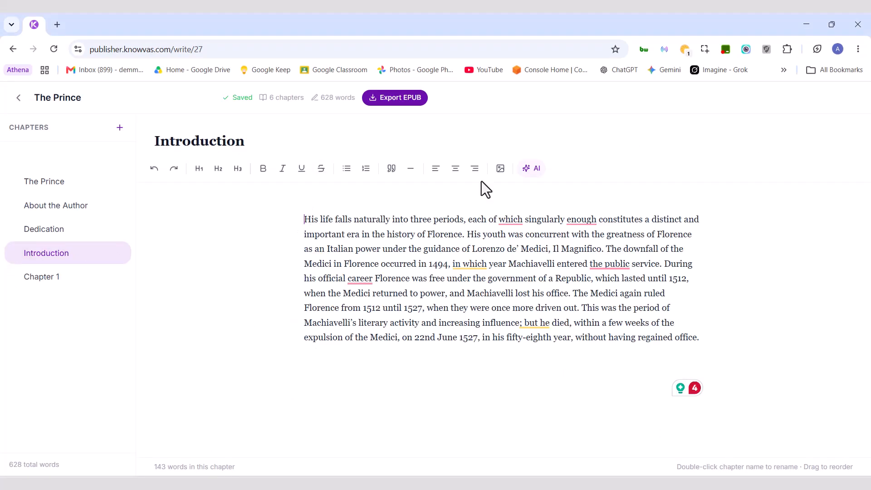
Have the AI assistant continue writing from the Introduction's "His life falls naturally" paragraph and insert the generated text into the chapter.
{"action": "left_click", "coordinate": [532, 168]}
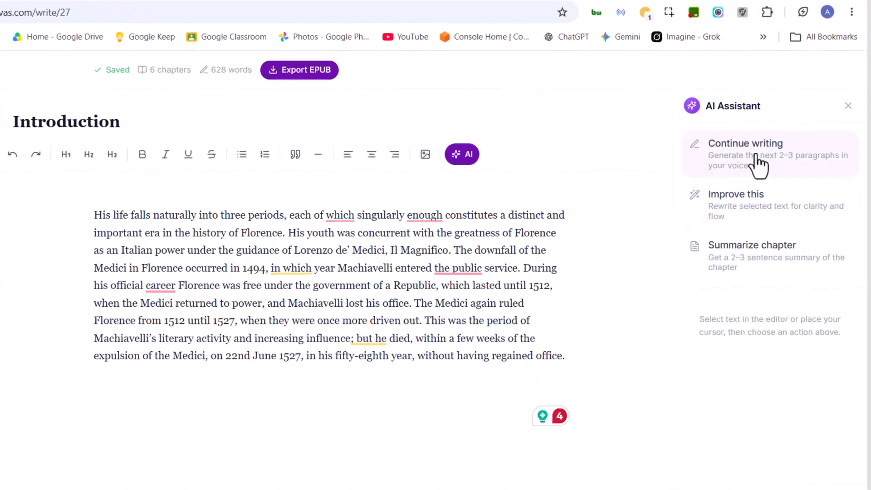
{"action": "left_click_drag", "start_coordinate": [574, 356], "coordinate": [94, 214]}
{"action": "left_click", "coordinate": [736, 169]}
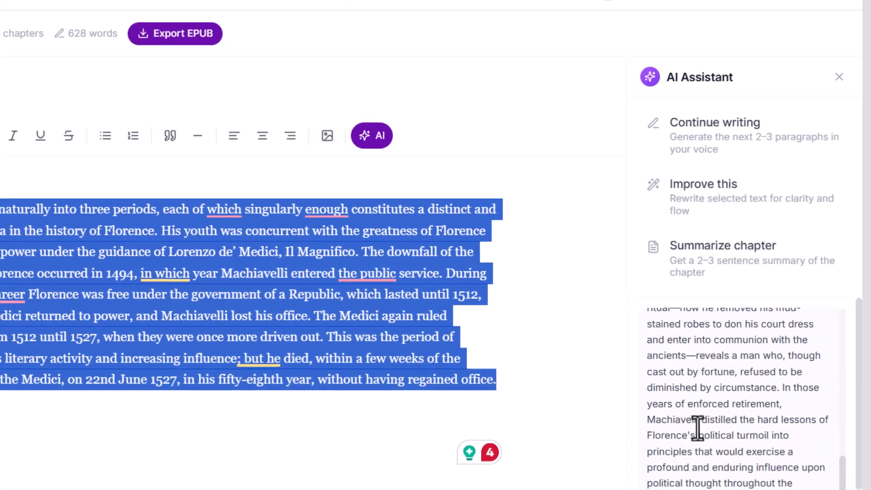
{"action": "left_click", "coordinate": [694, 489]}
{"action": "scroll", "coordinate": [45, 373], "scroll_direction": "down", "scroll_amount": 2}
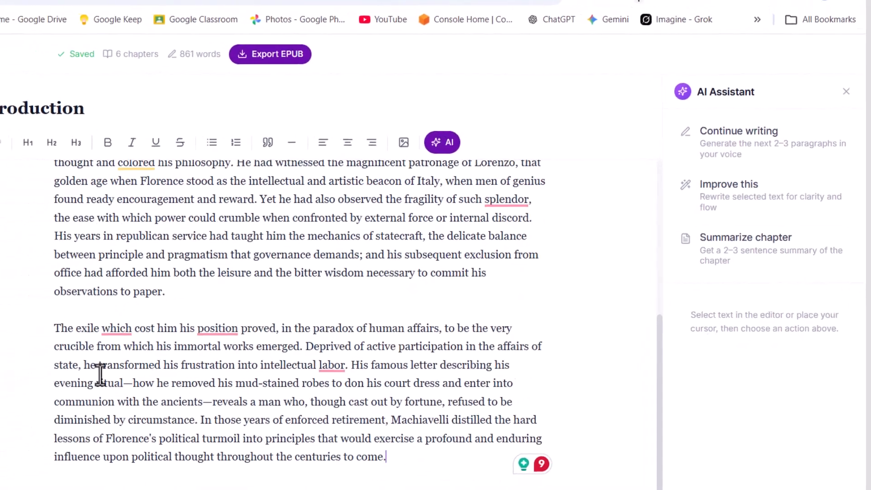
Delete the extra blank line above the generated paragraph beginning "Thus it was that Machiavelli's existence".
{"action": "scroll", "coordinate": [113, 375], "scroll_direction": "up", "scroll_amount": 6}
{"action": "left_click", "coordinate": [142, 376]}
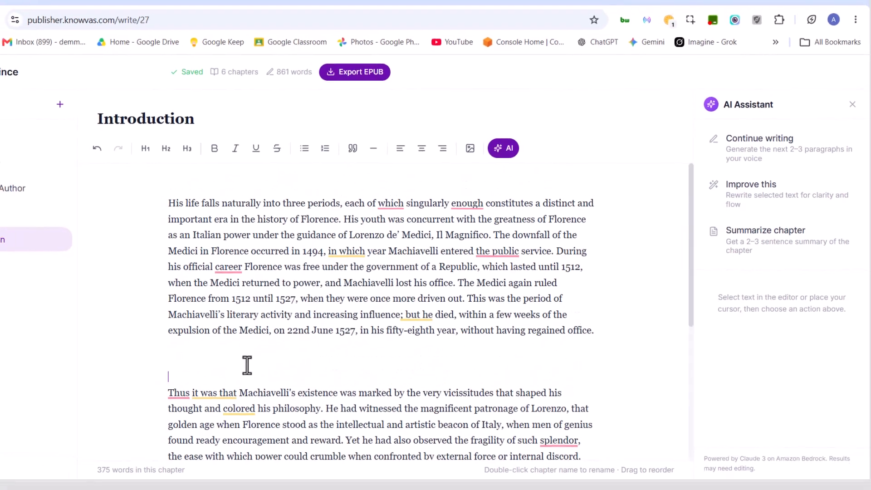
{"action": "key", "text": "BackSpace"}
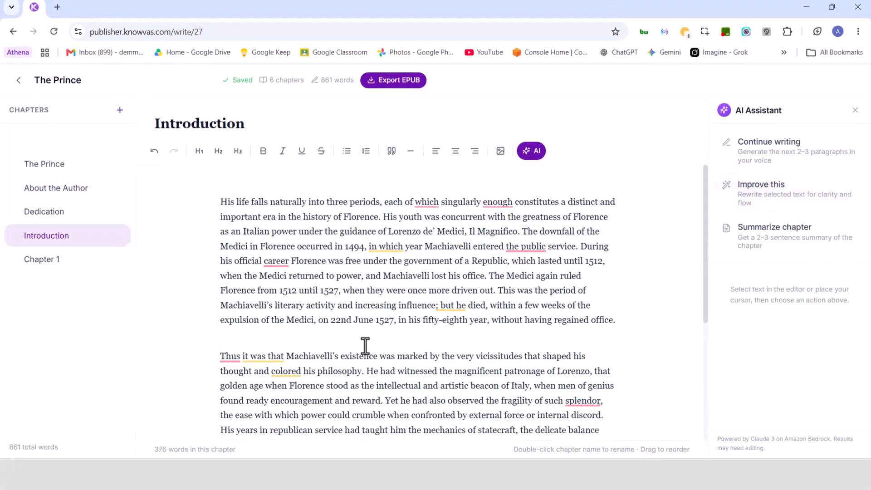
Improve the paragraph "His life falls naturally into three periods" with the AI assistant and replace it with the rewritten version.
{"action": "left_click_drag", "start_coordinate": [224, 201], "coordinate": [624, 325]}
{"action": "left_click", "coordinate": [751, 187]}
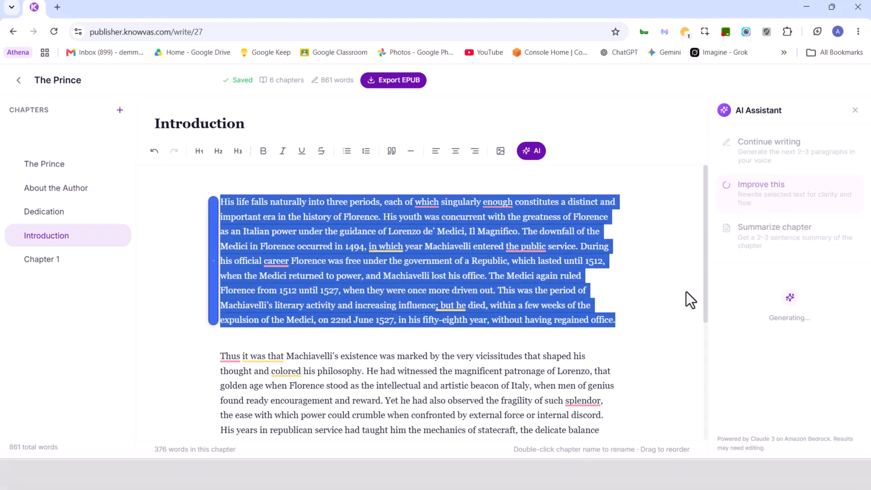
{"action": "scroll", "coordinate": [758, 330], "scroll_direction": "down", "scroll_amount": 1}
{"action": "left_click", "coordinate": [763, 393]}
{"action": "scroll", "coordinate": [358, 316], "scroll_direction": "down", "scroll_amount": 1}
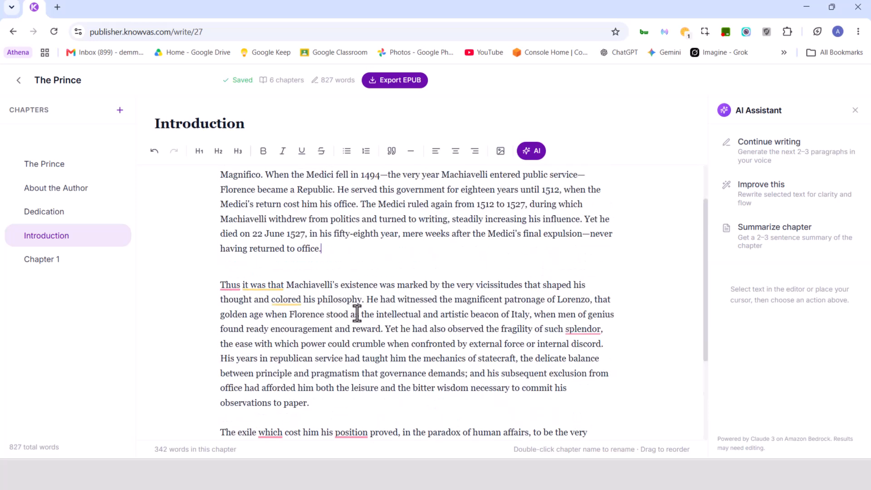
Summarize the whole Introduction chapter with the AI assistant, insert the summary at the chapter's end and close the assistant.
{"action": "scroll", "coordinate": [357, 313], "scroll_direction": "up", "scroll_amount": 2}
{"action": "left_click_drag", "start_coordinate": [220, 200], "coordinate": [601, 431]}
{"action": "left_click", "coordinate": [779, 243]}
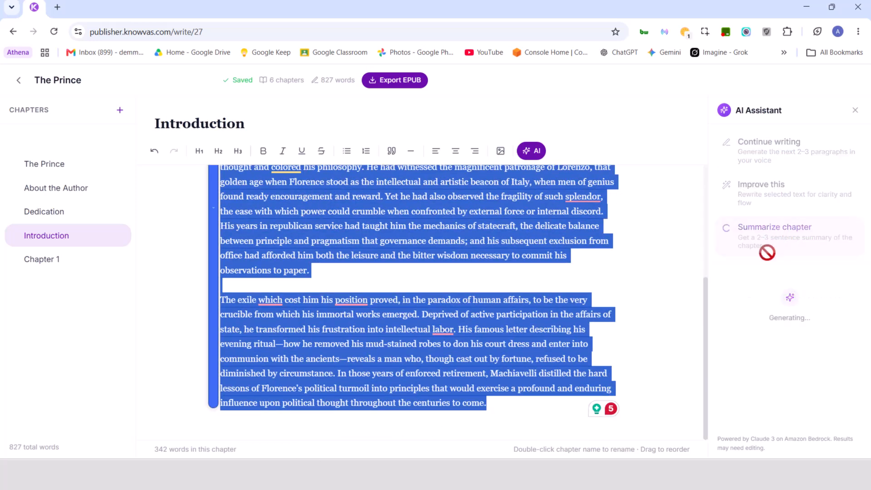
{"action": "scroll", "coordinate": [768, 345], "scroll_direction": "down", "scroll_amount": 2}
{"action": "left_click", "coordinate": [766, 411]}
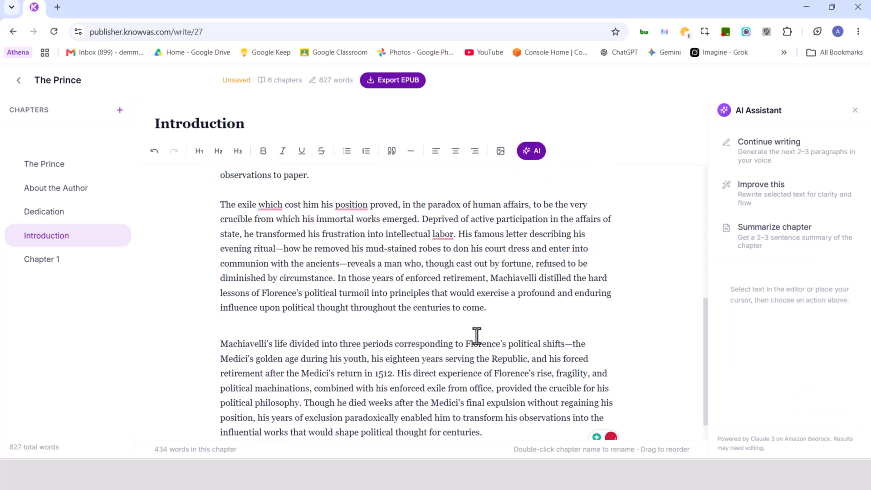
{"action": "scroll", "coordinate": [474, 336], "scroll_direction": "down", "scroll_amount": 1}
{"action": "scroll", "coordinate": [475, 336], "scroll_direction": "up", "scroll_amount": 6}
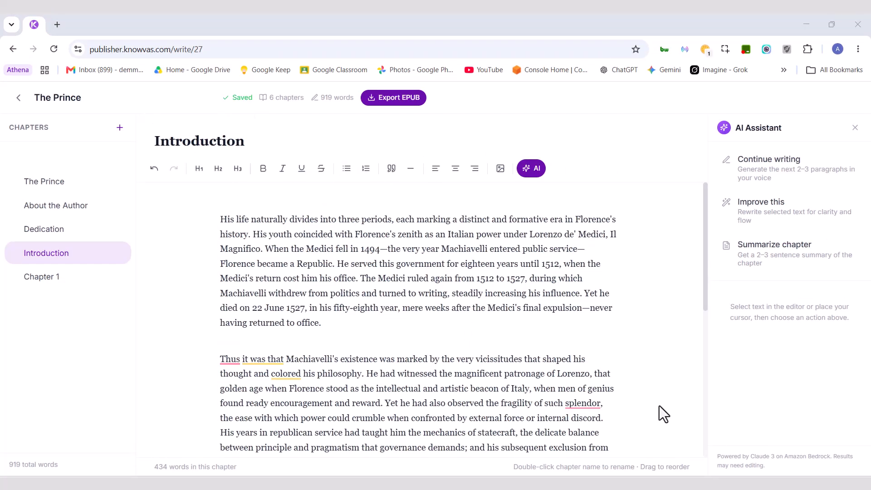
{"action": "left_click", "coordinate": [856, 127]}
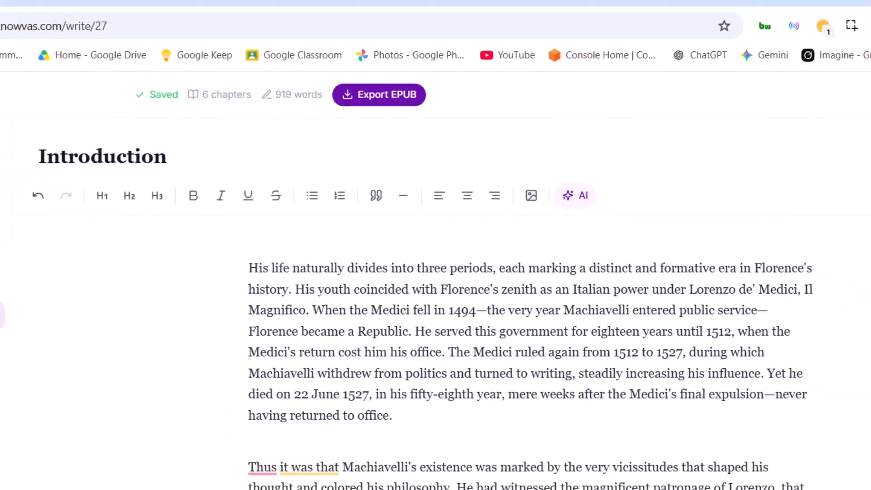
Return to the Editorial works list, reopen The Prince and look through its chapters from Introduction to Chapter 1.
{"action": "left_click", "coordinate": [21, 100]}
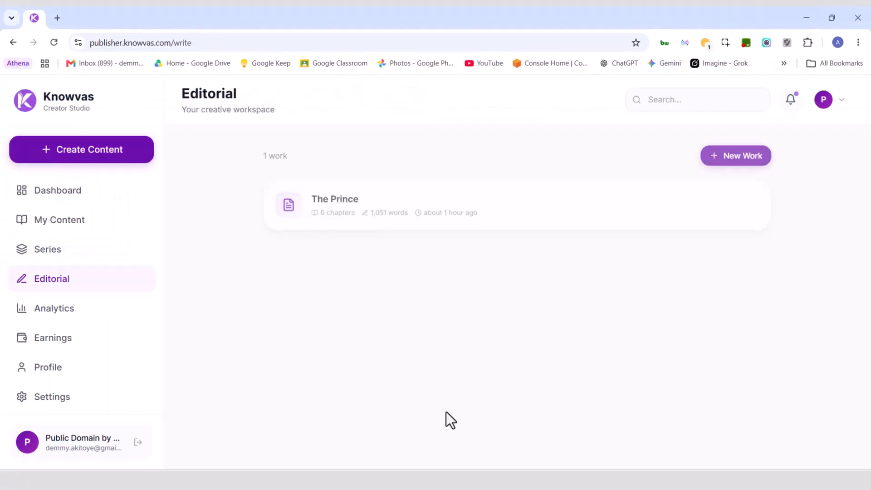
{"action": "left_click", "coordinate": [57, 313]}
{"action": "left_click", "coordinate": [57, 282]}
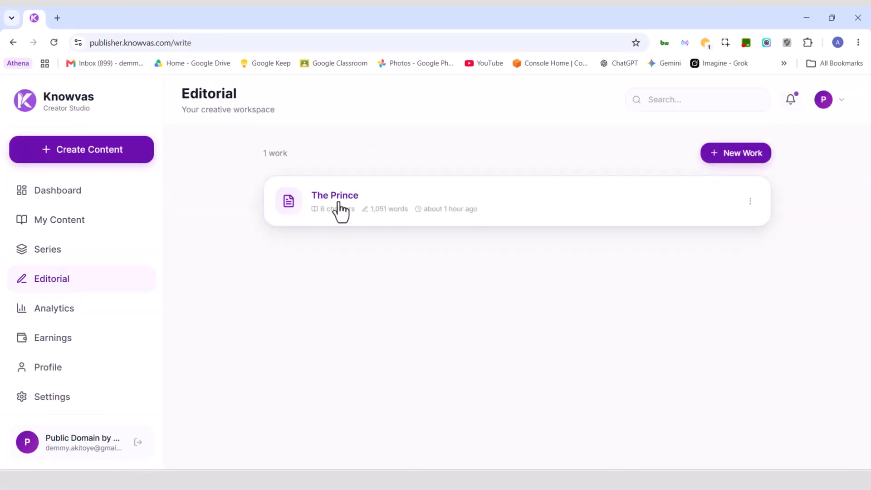
{"action": "left_click", "coordinate": [336, 209]}
{"action": "left_click", "coordinate": [60, 254]}
{"action": "left_click", "coordinate": [39, 223]}
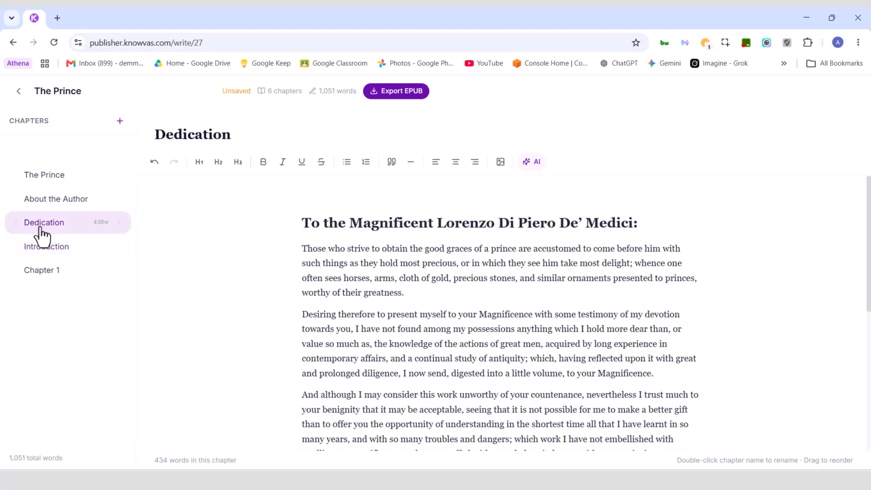
{"action": "left_click", "coordinate": [46, 200]}
{"action": "left_click", "coordinate": [46, 176]}
{"action": "left_click", "coordinate": [38, 274]}
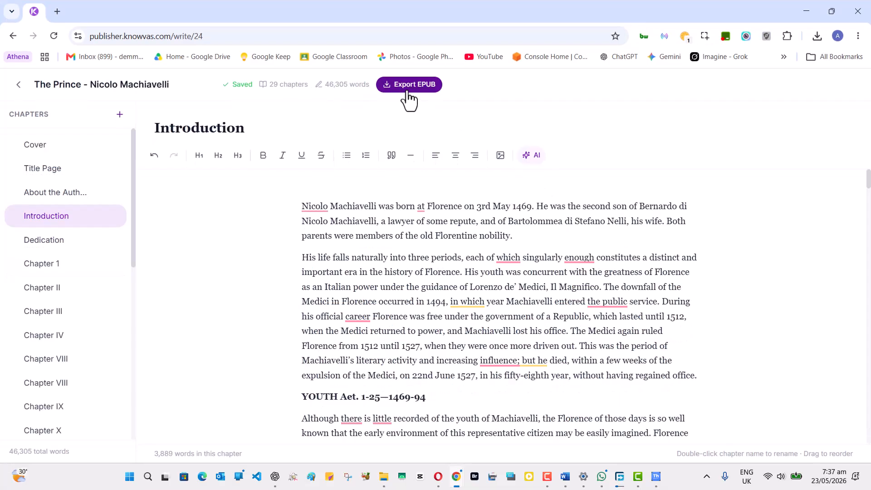
Export the 29-chapter work as an EPUB, saving over "The Prince - Nicolo Machiavelli.epub" in The Prince folder.
{"action": "left_click", "coordinate": [409, 90]}
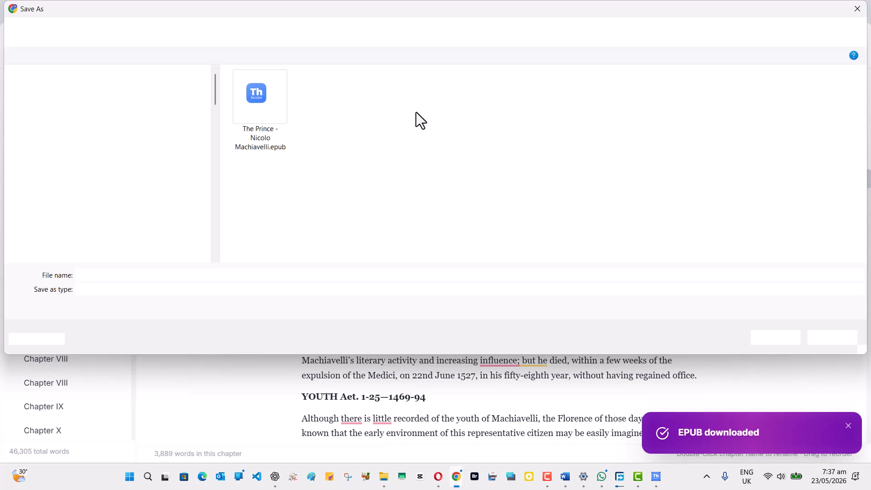
{"action": "left_click", "coordinate": [277, 102]}
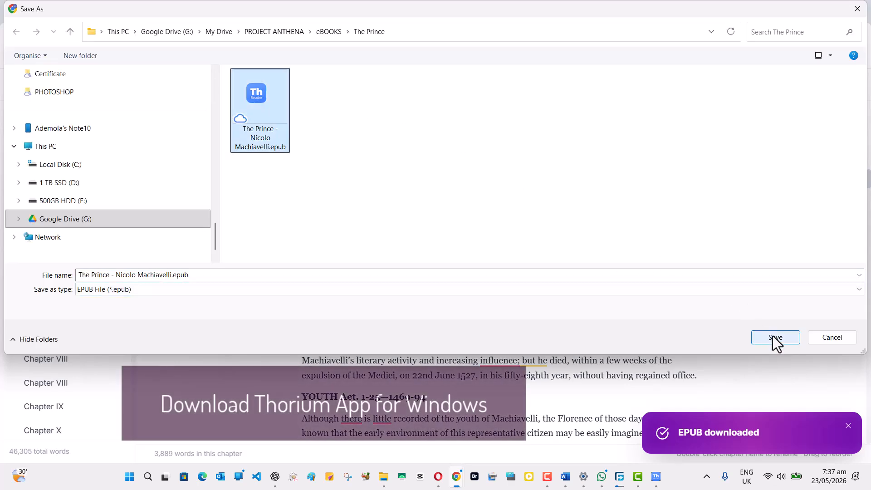
{"action": "left_click", "coordinate": [772, 337]}
{"action": "left_click", "coordinate": [465, 239]}
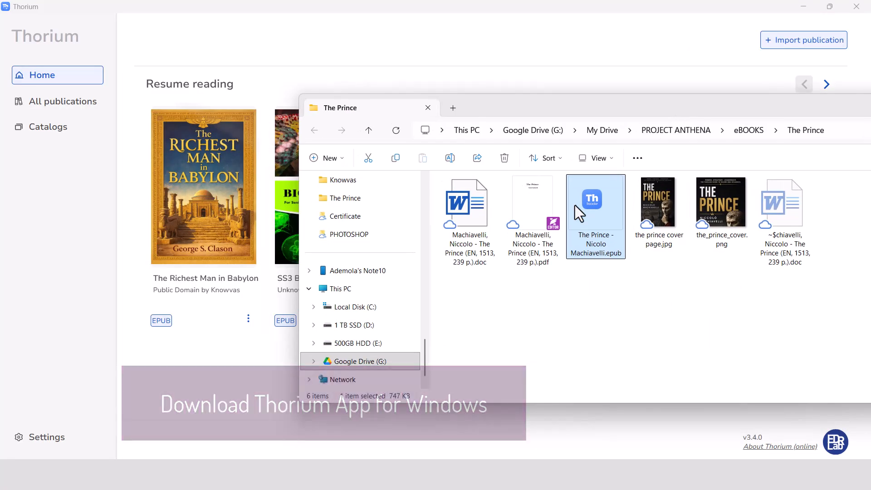
Import "The Prince - Nicolo Machiavelli.epub" into Thorium and open the book for reading.
{"action": "left_click_drag", "start_coordinate": [594, 207], "coordinate": [224, 399]}
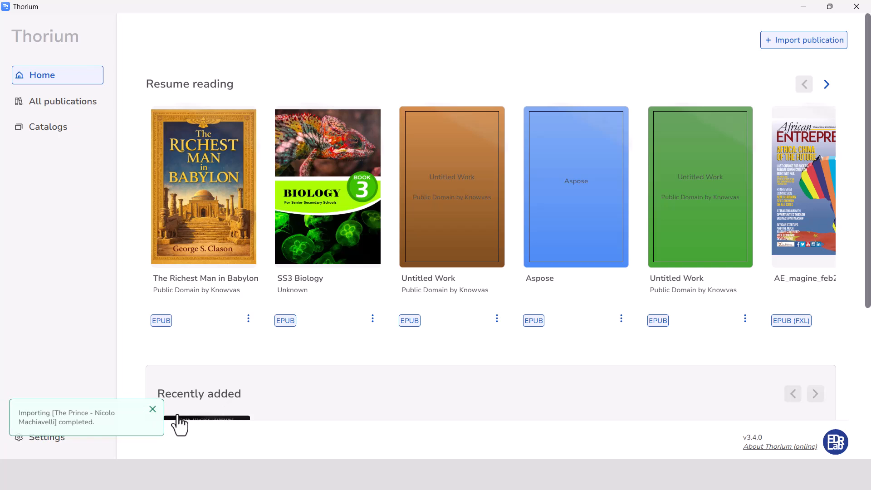
{"action": "scroll", "coordinate": [222, 365], "scroll_direction": "down", "scroll_amount": 4}
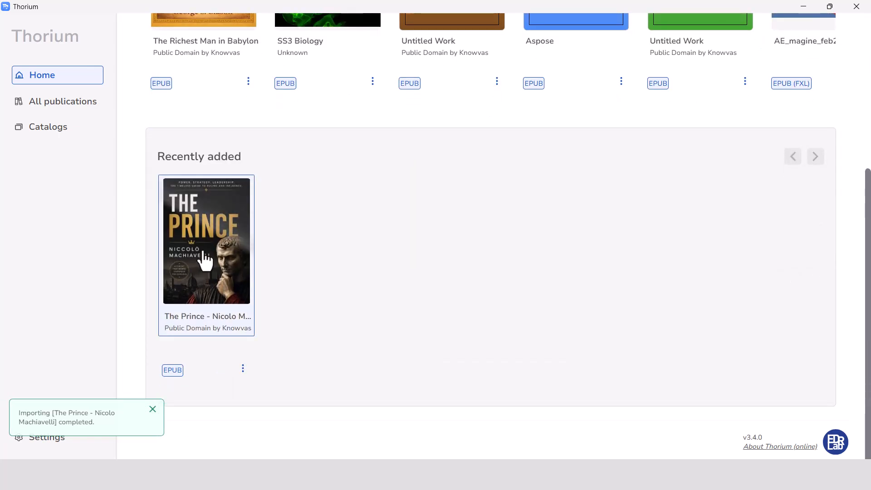
{"action": "left_click", "coordinate": [206, 261]}
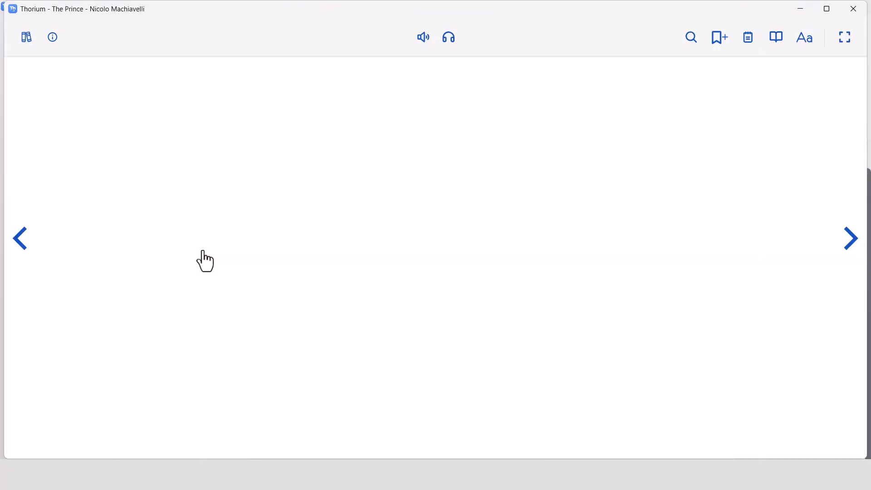
Page through the exported book from the cover to the Dedication to check its layout, and close the reader window.
{"action": "left_click", "coordinate": [850, 240]}
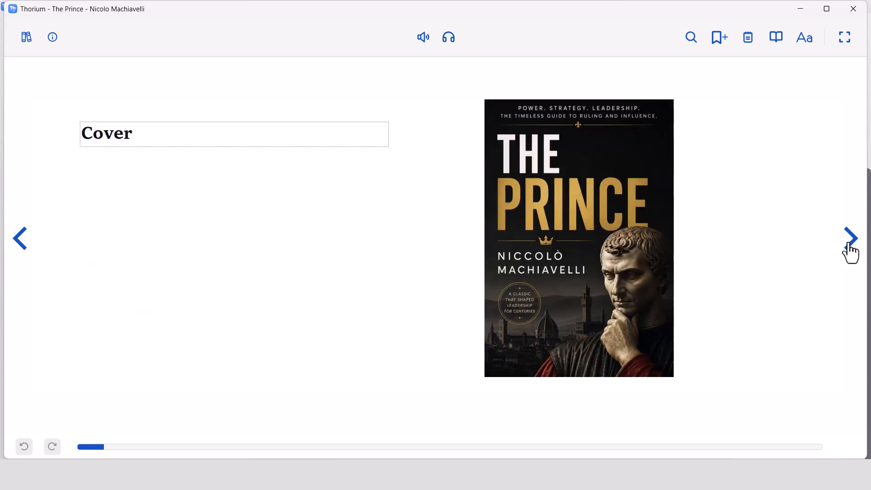
{"action": "left_click", "coordinate": [851, 241]}
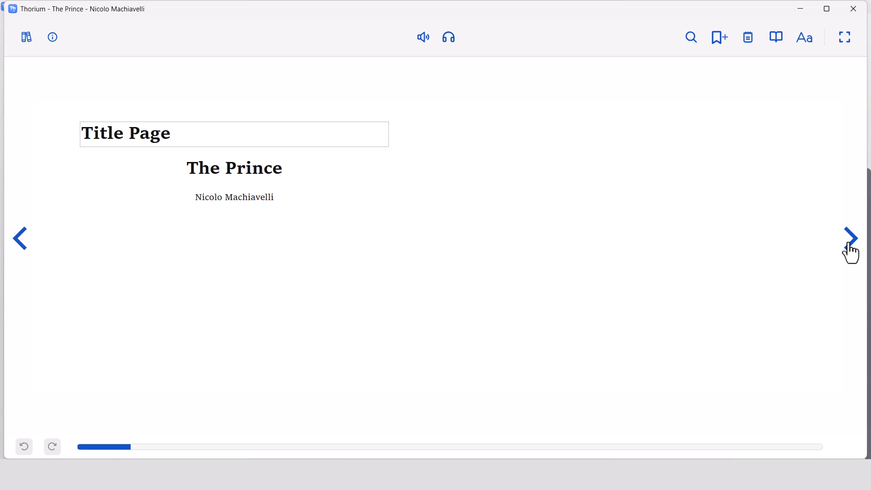
{"action": "left_click", "coordinate": [851, 241]}
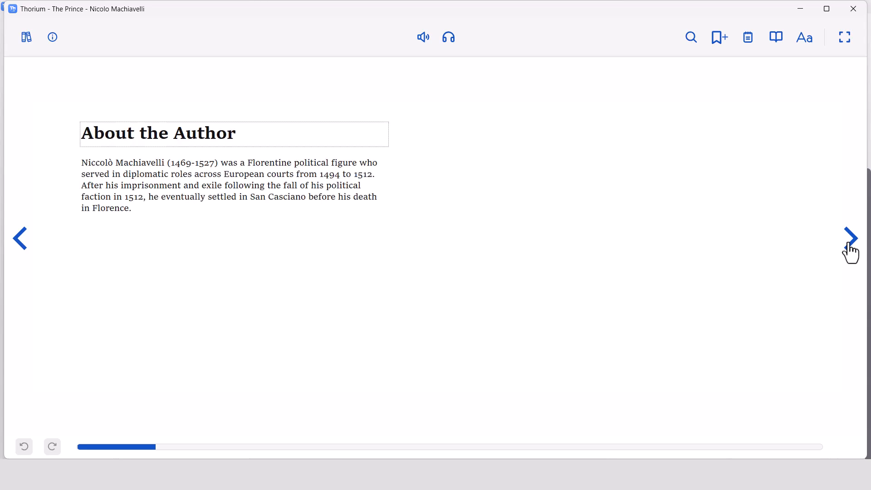
{"action": "left_click", "coordinate": [851, 241]}
{"action": "left_click", "coordinate": [851, 240]}
{"action": "left_click", "coordinate": [851, 240]}
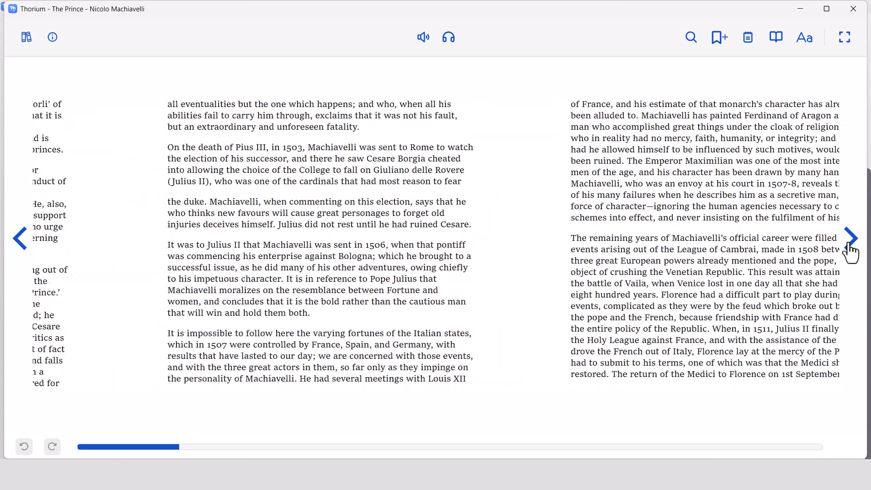
{"action": "left_click", "coordinate": [850, 240]}
{"action": "left_click", "coordinate": [850, 240]}
{"action": "left_click", "coordinate": [851, 241]}
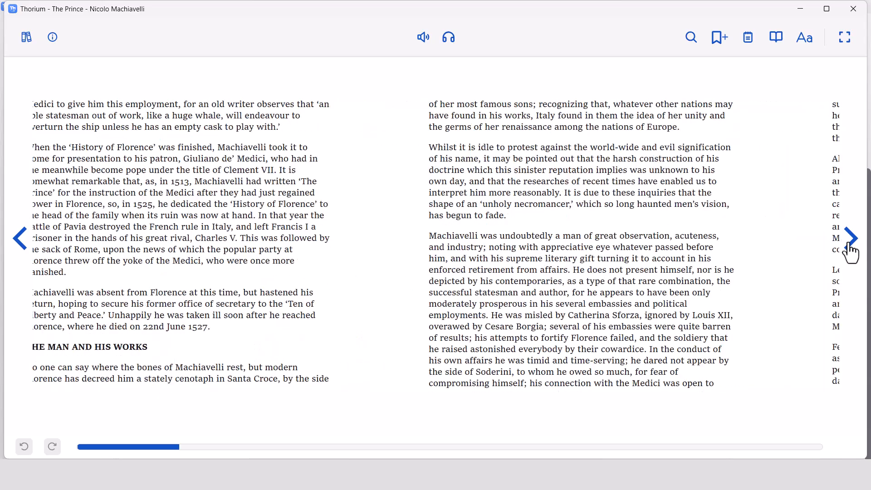
{"action": "left_click", "coordinate": [850, 240]}
{"action": "left_click", "coordinate": [850, 240]}
{"action": "left_click", "coordinate": [851, 240]}
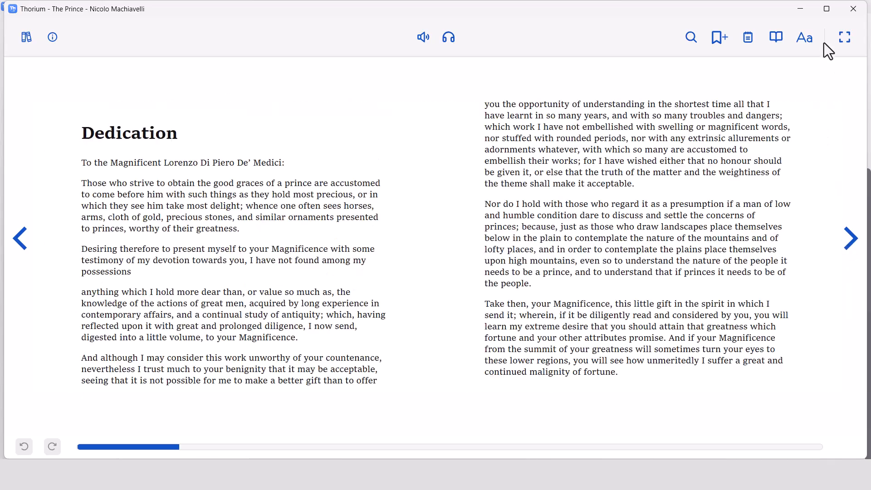
{"action": "left_click", "coordinate": [853, 9]}
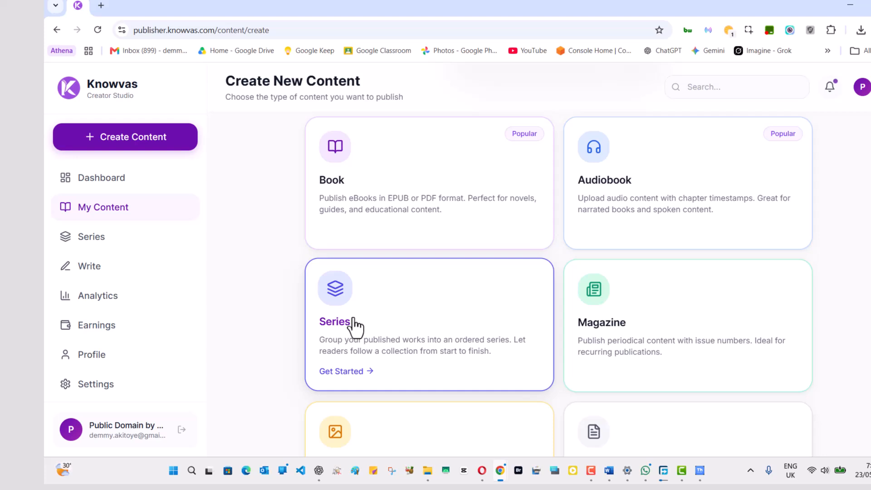
Switch to Knowvas, start new content of type Book, set its title to "The Prince" and fill in the book description.
{"action": "scroll", "coordinate": [372, 340], "scroll_direction": "up", "scroll_amount": 2}
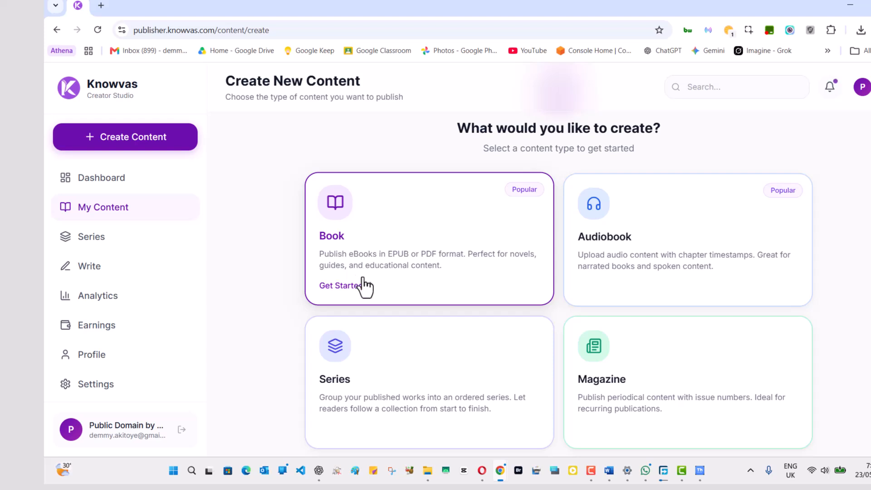
{"action": "left_click", "coordinate": [364, 285]}
{"action": "left_click", "coordinate": [410, 277]}
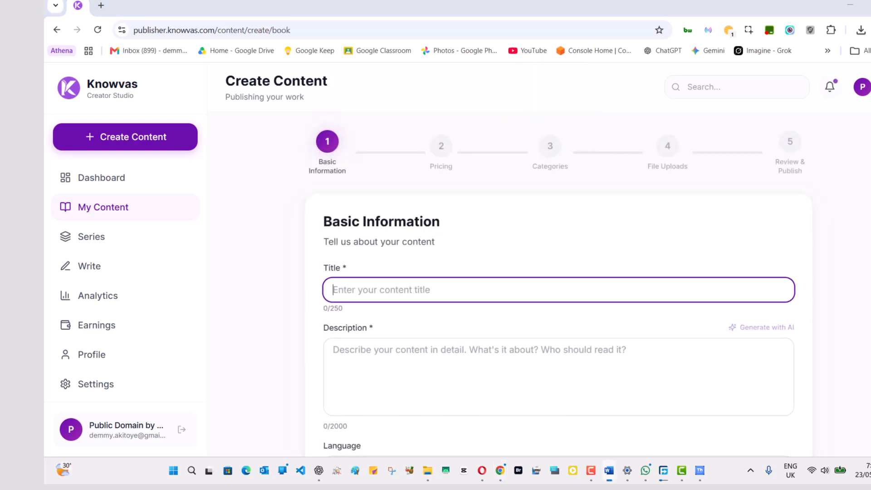
{"action": "type", "text": "The Prince"}
{"action": "left_click", "coordinate": [448, 358]}
{"action": "key", "text": "ctrl+v"}
{"action": "scroll", "coordinate": [365, 376], "scroll_direction": "down", "scroll_amount": 6}
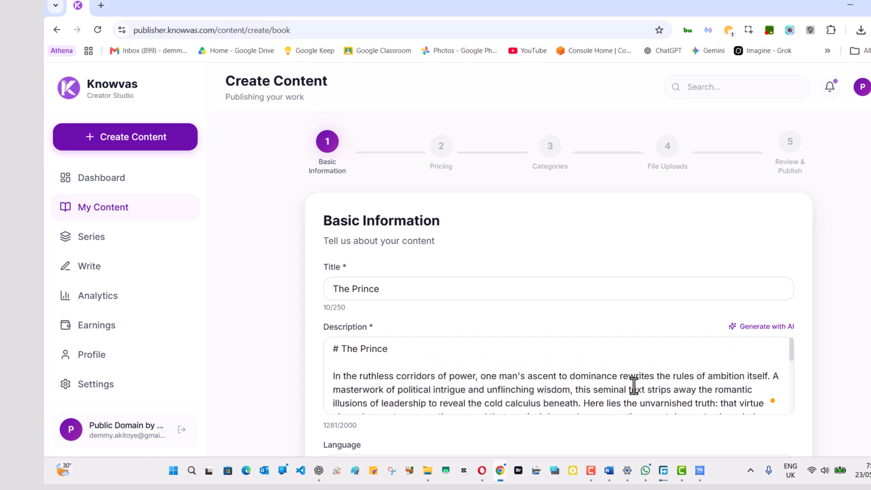
Keep General Audience as the target, generate the keywords with AI, and set the author name to Nicolo Machiavelli.
{"action": "scroll", "coordinate": [423, 309], "scroll_direction": "down", "scroll_amount": 2}
{"action": "left_click", "coordinate": [434, 346]}
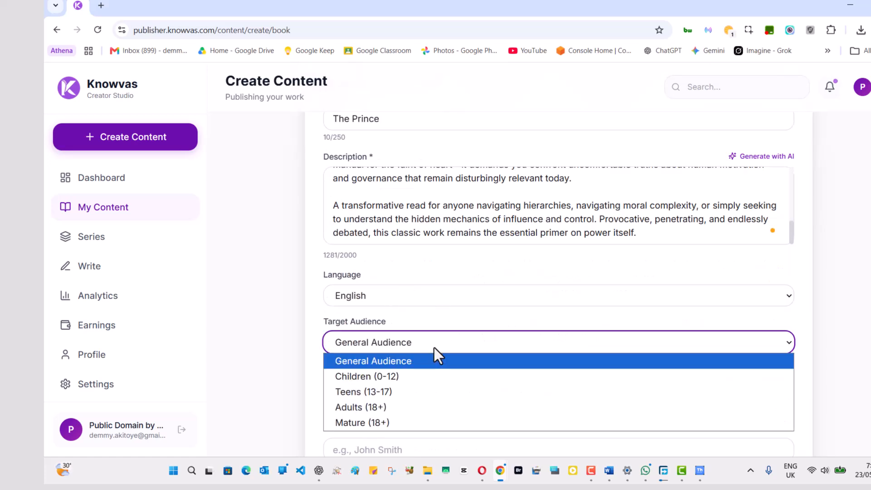
{"action": "scroll", "coordinate": [434, 347], "scroll_direction": "down", "scroll_amount": 2}
{"action": "left_click", "coordinate": [767, 254]}
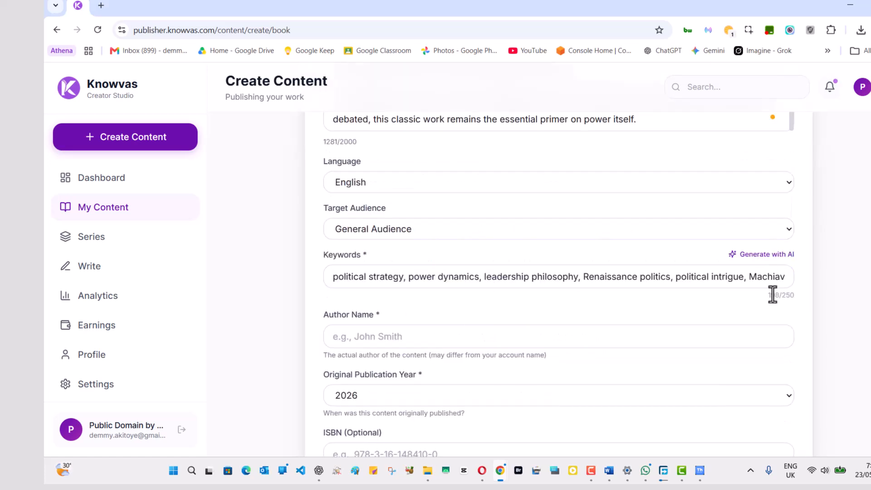
{"action": "scroll", "coordinate": [771, 294], "scroll_direction": "down", "scroll_amount": 1}
{"action": "left_click", "coordinate": [432, 280]}
{"action": "type", "text": "Nicolo Machiavelli"}
Choose the book's original publication year and make the content free for readers.
{"action": "scroll", "coordinate": [432, 285], "scroll_direction": "down", "scroll_amount": 2}
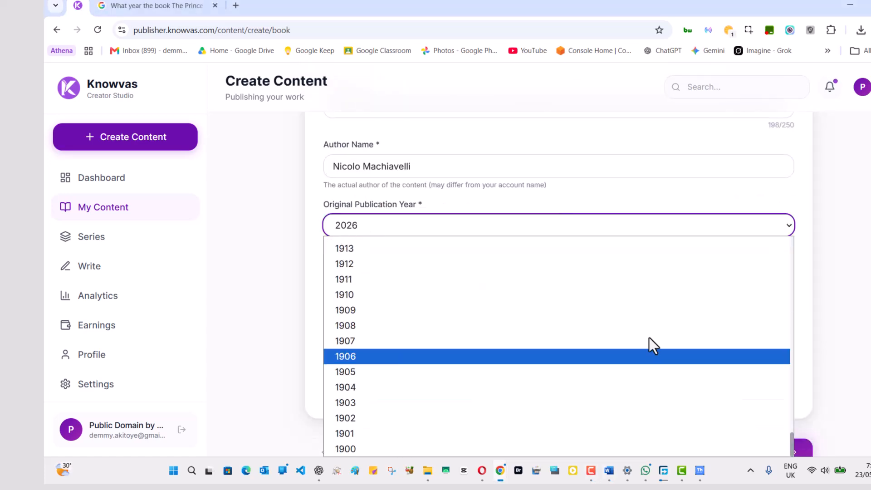
{"action": "scroll", "coordinate": [395, 295], "scroll_direction": "up", "scroll_amount": 8}
{"action": "left_click", "coordinate": [372, 410]}
{"action": "left_click", "coordinate": [405, 257]}
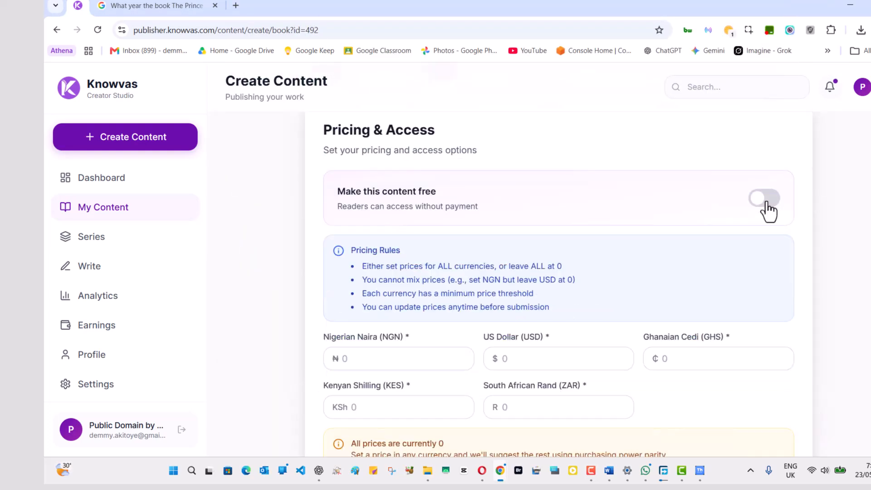
{"action": "left_click", "coordinate": [766, 198]}
{"action": "left_click", "coordinate": [775, 435]}
Assign the book to categories including Politics & Current Affairs under Non-Fiction, and continue to the file uploads.
{"action": "scroll", "coordinate": [340, 227], "scroll_direction": "down", "scroll_amount": 4}
{"action": "left_click", "coordinate": [400, 229]}
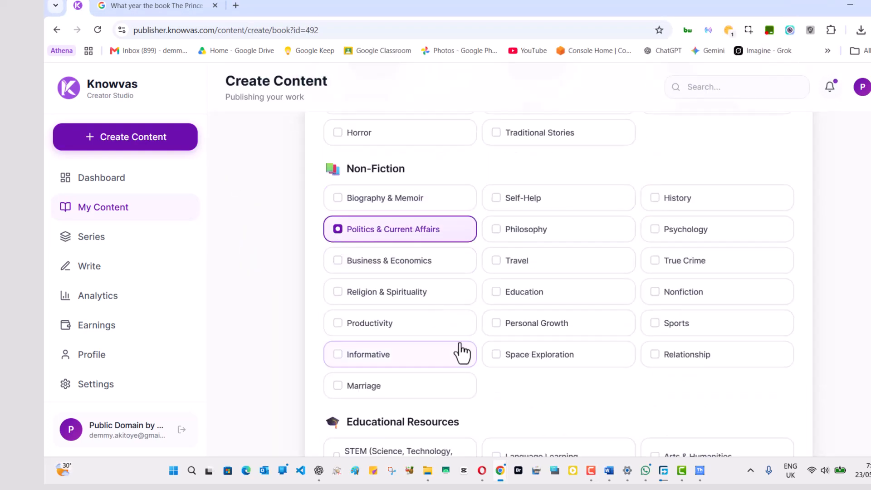
{"action": "scroll", "coordinate": [462, 354], "scroll_direction": "down", "scroll_amount": 5}
{"action": "left_click", "coordinate": [399, 303]}
{"action": "scroll", "coordinate": [473, 372], "scroll_direction": "down", "scroll_amount": 8}
{"action": "left_click", "coordinate": [390, 227]}
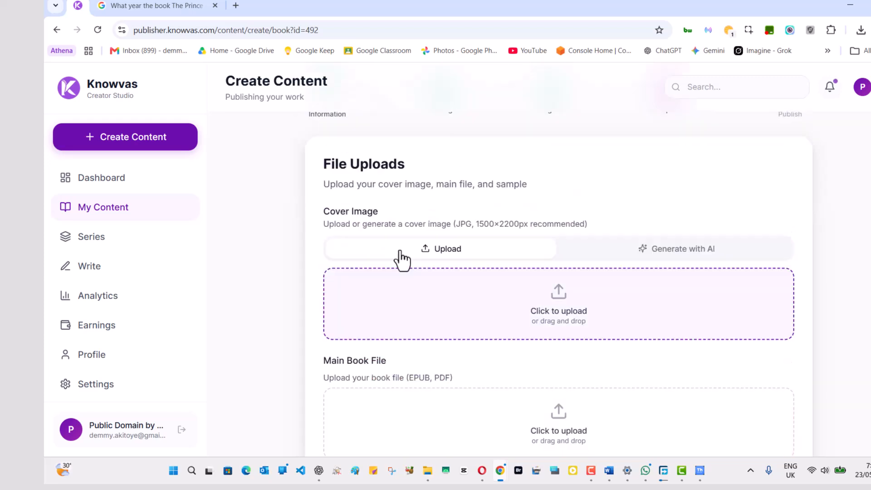
Try to generate a cover image with AI from the description "Cover page for the book The Prince by Nicolo Machiavelli".
{"action": "left_click", "coordinate": [670, 249]}
{"action": "scroll", "coordinate": [642, 287], "scroll_direction": "down", "scroll_amount": 1}
{"action": "left_click", "coordinate": [642, 290]}
{"action": "type", "text": "Cover page for the book The Prince by Nicolo Machiavelli"}
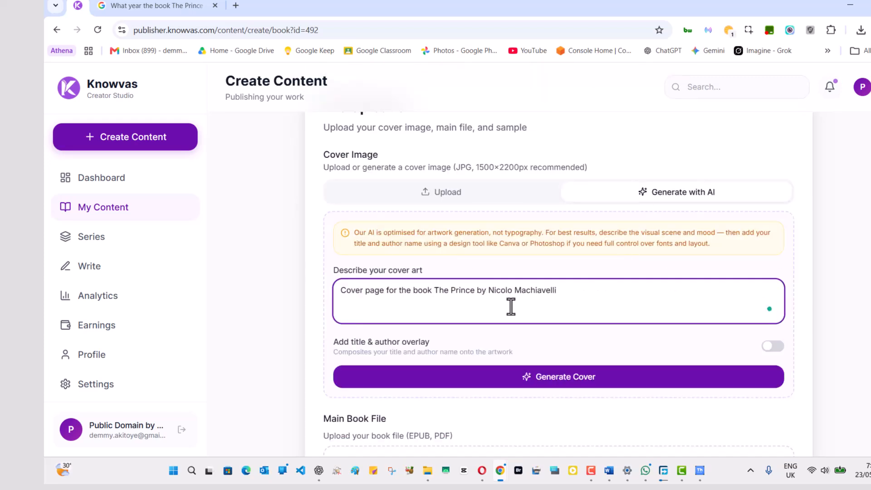
{"action": "left_click", "coordinate": [562, 370]}
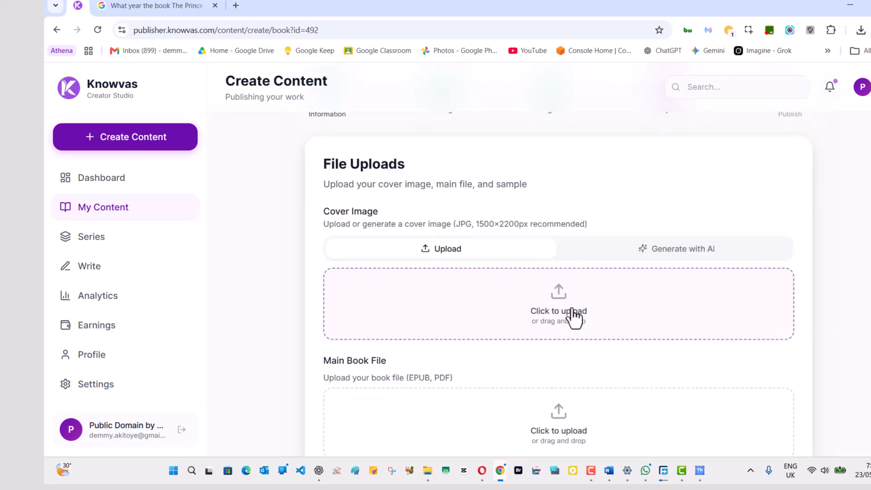
Upload the_prince_cover_page.jpg as the cover image and "The Prince - Nicolo Machiavelli.epub" as the main book file.
{"action": "left_click", "coordinate": [453, 254]}
{"action": "key", "text": "Escape"}
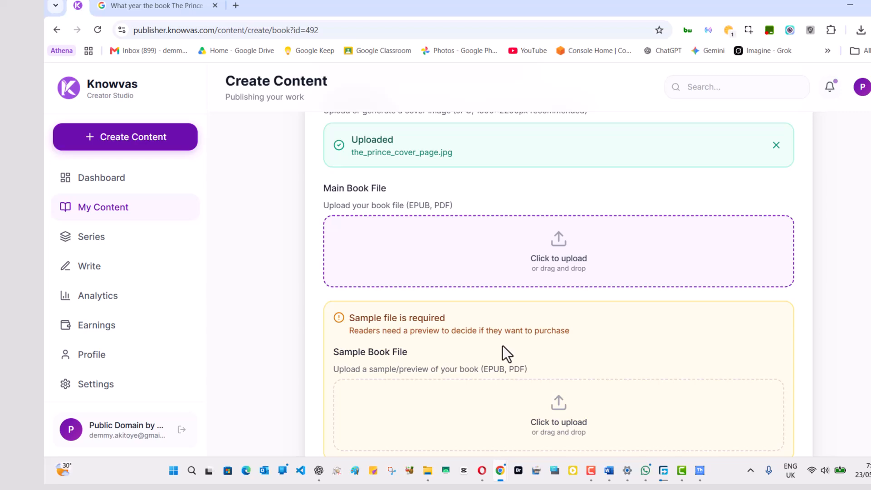
{"action": "scroll", "coordinate": [502, 345], "scroll_direction": "down", "scroll_amount": 1}
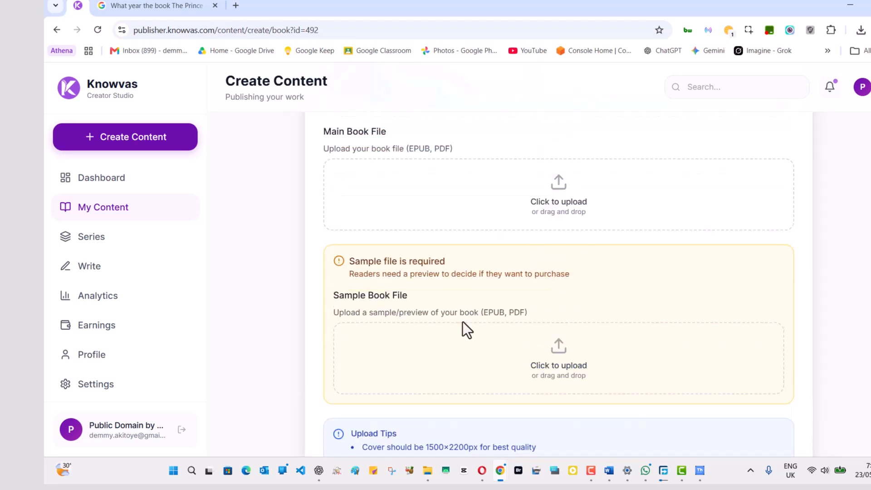
{"action": "scroll", "coordinate": [462, 323], "scroll_direction": "up", "scroll_amount": 1}
{"action": "left_click", "coordinate": [459, 256]}
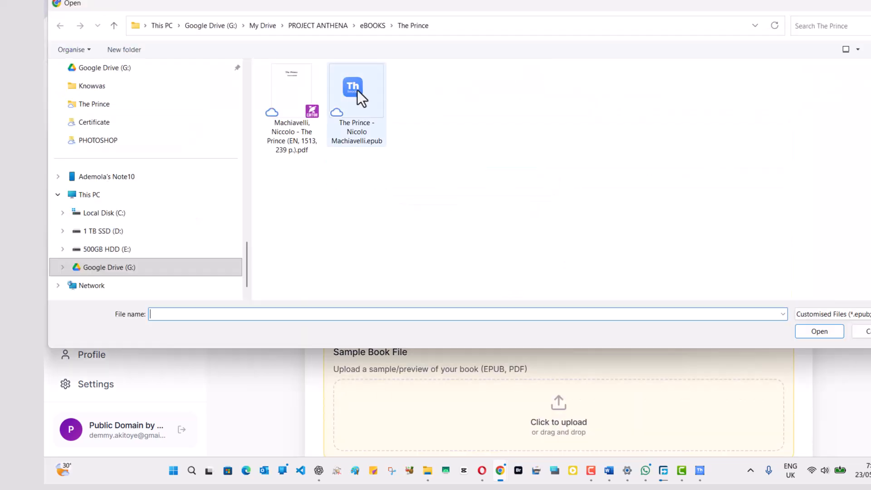
{"action": "double_click", "coordinate": [357, 93]}
{"action": "scroll", "coordinate": [597, 272], "scroll_direction": "down", "scroll_amount": 1}
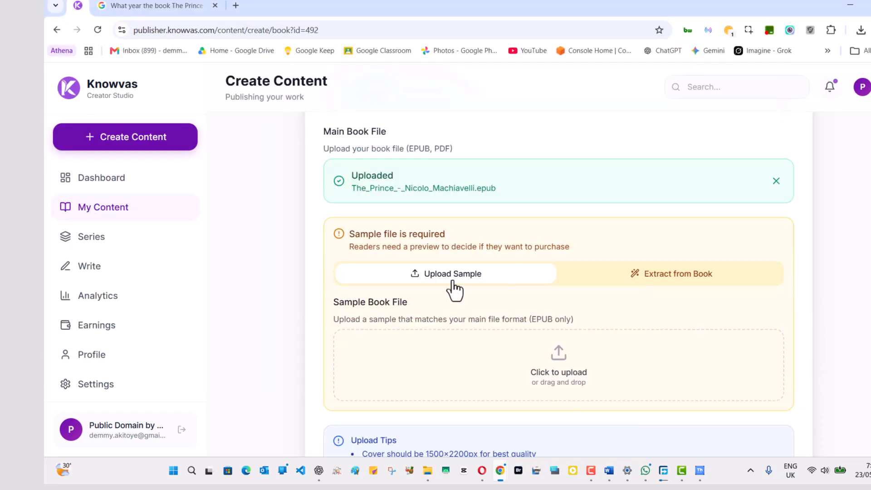
Generate the sample file by extracting chapters from the book, including Cover, About the Author and Introduction.
{"action": "left_click", "coordinate": [664, 279]}
{"action": "scroll", "coordinate": [454, 290], "scroll_direction": "down", "scroll_amount": 5}
{"action": "scroll", "coordinate": [366, 227], "scroll_direction": "up", "scroll_amount": 4}
{"action": "left_click", "coordinate": [399, 310]}
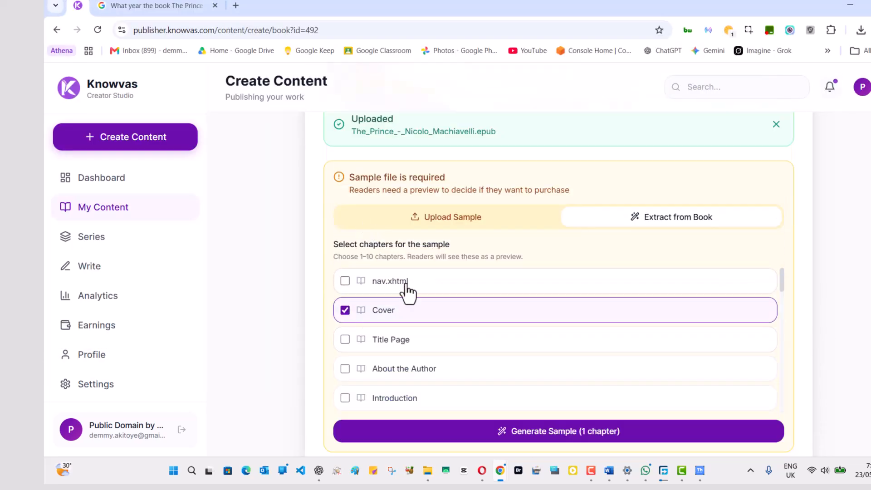
{"action": "left_click", "coordinate": [345, 369]}
{"action": "left_click", "coordinate": [344, 398]}
{"action": "scroll", "coordinate": [347, 368], "scroll_direction": "down", "scroll_amount": 3}
{"action": "scroll", "coordinate": [477, 361], "scroll_direction": "up", "scroll_amount": 3}
{"action": "left_click", "coordinate": [481, 431]}
Continue to the final review, check the book's details, pricing and files, and submit the book.
{"action": "left_click", "coordinate": [782, 425]}
{"action": "scroll", "coordinate": [606, 343], "scroll_direction": "up", "scroll_amount": 5}
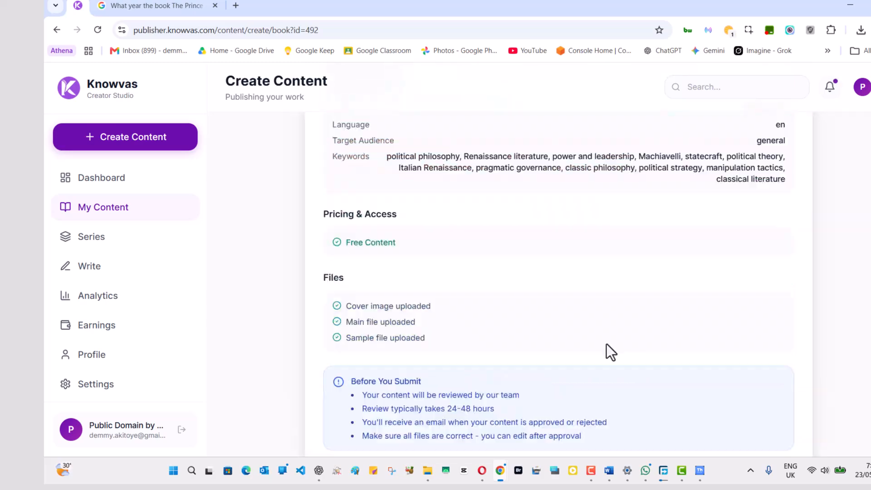
{"action": "scroll", "coordinate": [782, 253], "scroll_direction": "down", "scroll_amount": 5}
{"action": "left_click", "coordinate": [743, 428]}
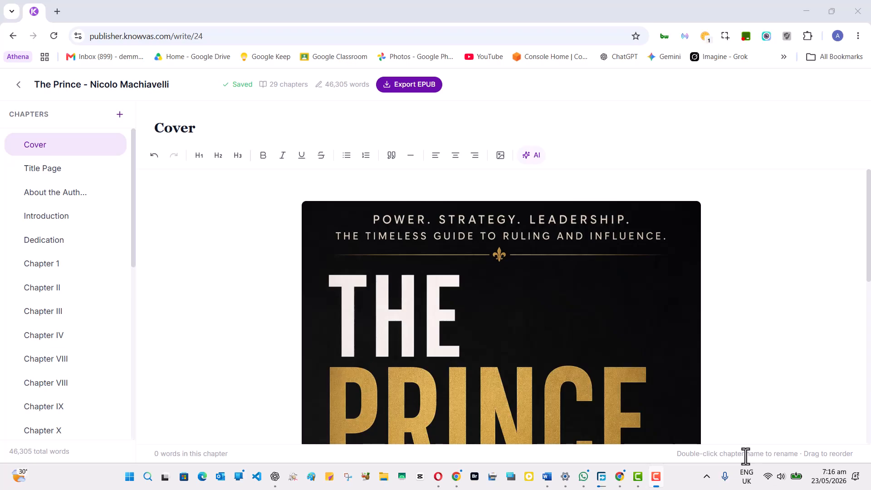
Look through the chapters of "The Prince - Nicolo Machiavelli" in the editor, from the Cover and Introduction to Chapter XXVI.
{"action": "scroll", "coordinate": [140, 247], "scroll_direction": "down", "scroll_amount": 2}
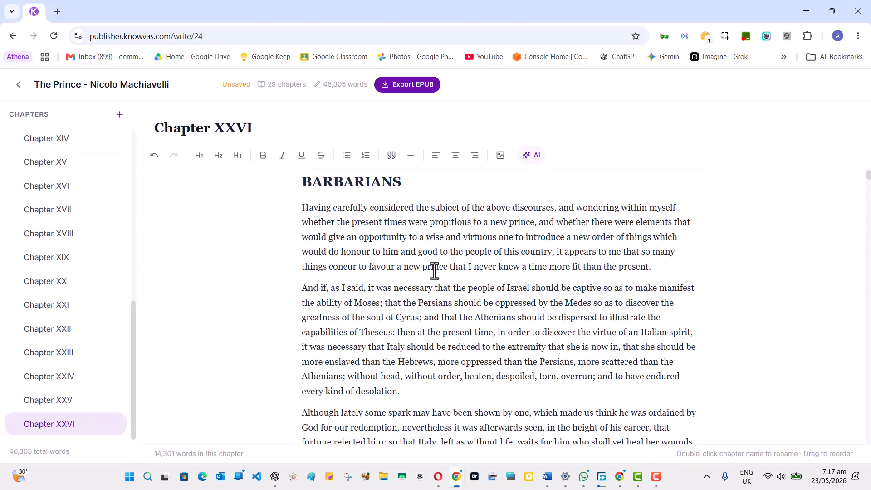
{"action": "scroll", "coordinate": [432, 273], "scroll_direction": "down", "scroll_amount": 5}
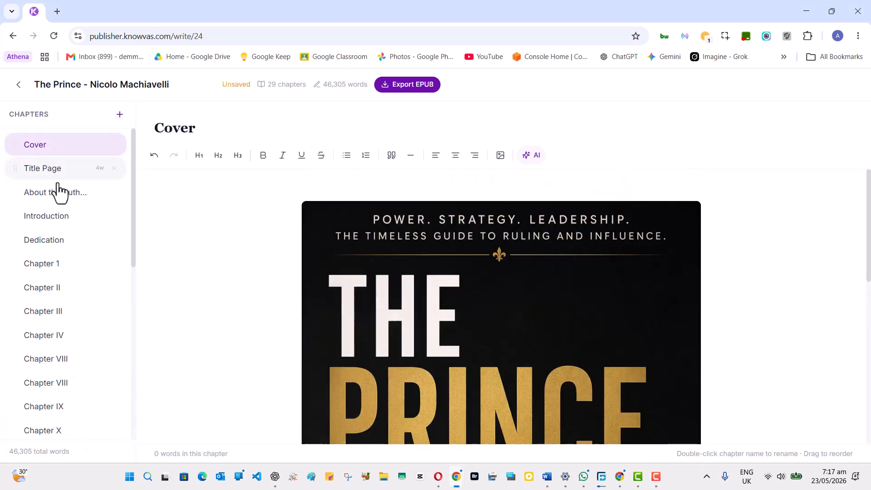
{"action": "left_click", "coordinate": [58, 191]}
{"action": "left_click", "coordinate": [55, 220]}
{"action": "scroll", "coordinate": [55, 247], "scroll_direction": "down", "scroll_amount": 9}
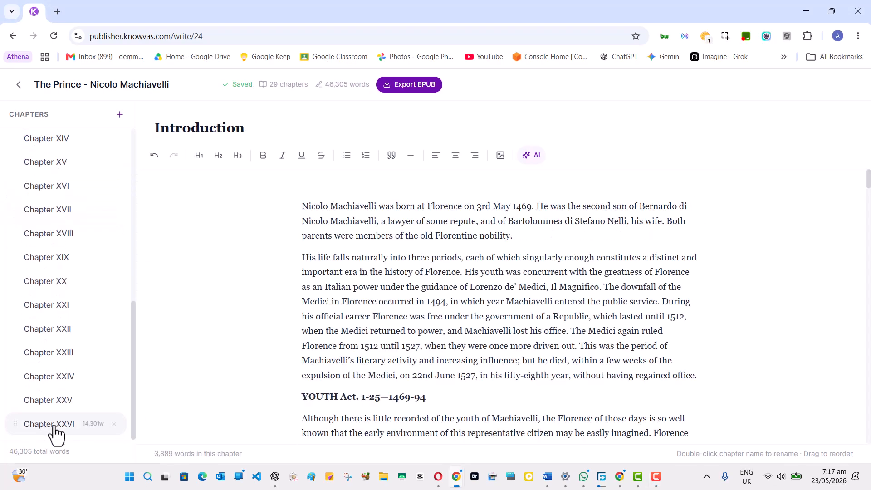
{"action": "left_click", "coordinate": [54, 427]}
{"action": "scroll", "coordinate": [359, 338], "scroll_direction": "down", "scroll_amount": 20}
{"action": "scroll", "coordinate": [499, 372], "scroll_direction": "down", "scroll_amount": 5}
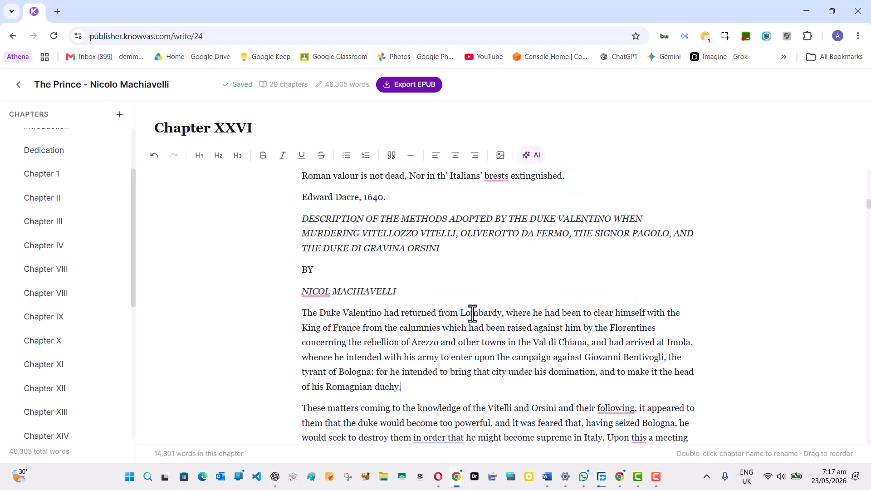
{"action": "scroll", "coordinate": [454, 295], "scroll_direction": "up", "scroll_amount": 10}
{"action": "scroll", "coordinate": [208, 308], "scroll_direction": "up", "scroll_amount": 10}
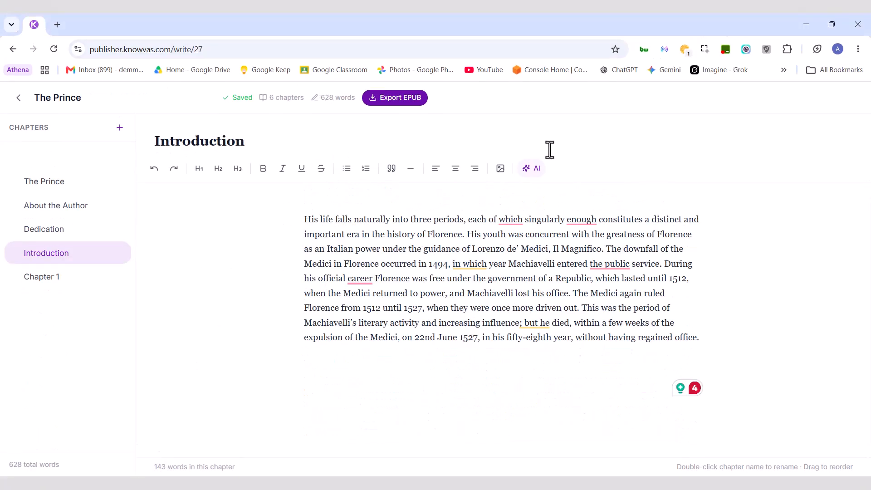
Extend the Introduction of The Prince with the AI Assistant's Continue writing, and remove the extra blank line before the added text.
{"action": "left_click", "coordinate": [531, 167]}
{"action": "left_click_drag", "start_coordinate": [595, 346], "coordinate": [166, 217]}
{"action": "left_click", "coordinate": [759, 158]}
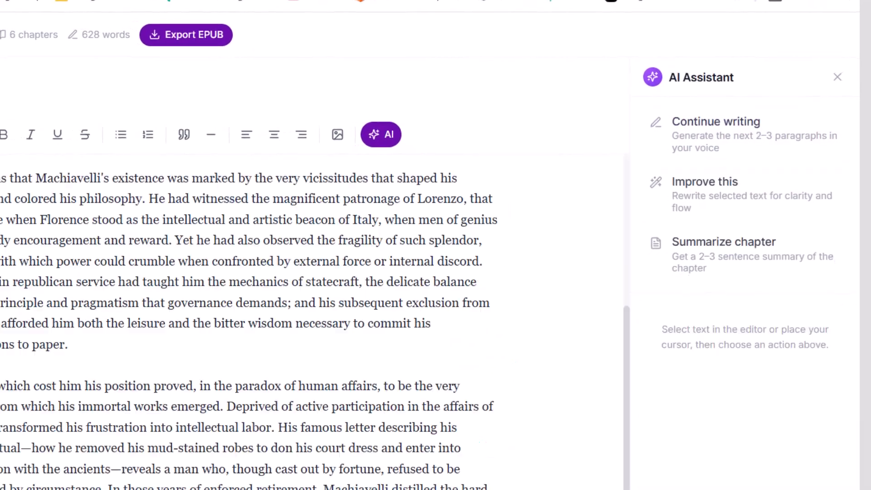
{"action": "scroll", "coordinate": [59, 373], "scroll_direction": "down", "scroll_amount": 1}
{"action": "scroll", "coordinate": [220, 344], "scroll_direction": "up", "scroll_amount": 5}
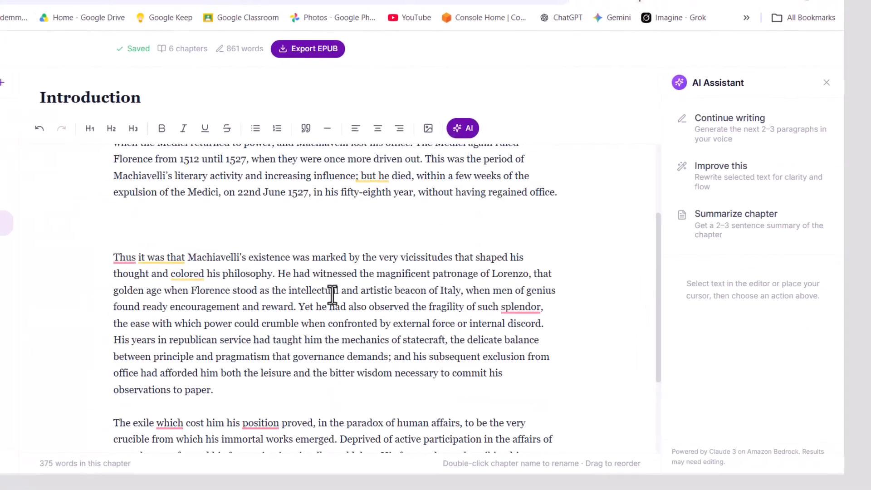
{"action": "left_click", "coordinate": [245, 318]}
{"action": "key", "text": "BackSpace"}
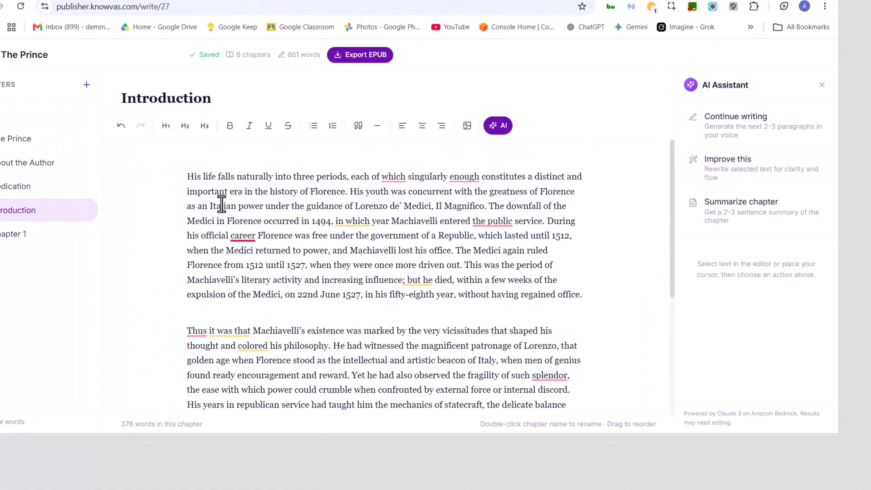
Rewrite the Introduction's opening paragraph with the AI's Improve this, and add an AI summary at the end of the chapter.
{"action": "triple_click", "coordinate": [221, 204]}
{"action": "left_click", "coordinate": [728, 160]}
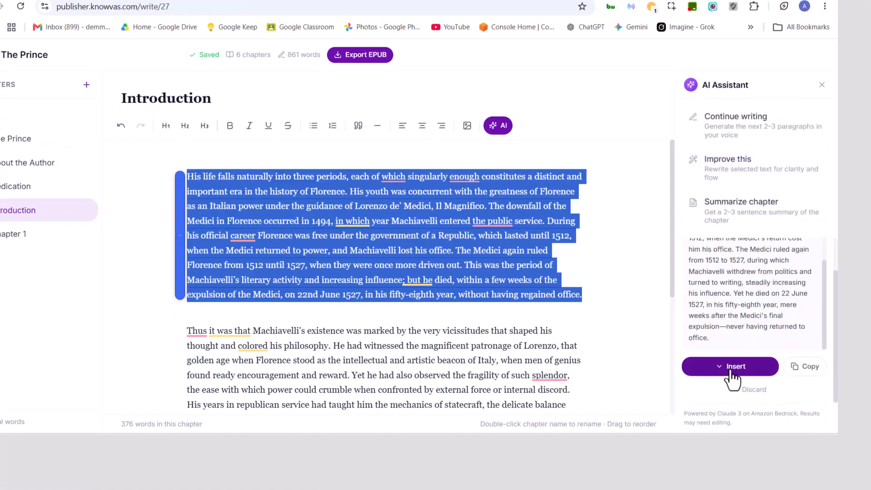
{"action": "left_click", "coordinate": [729, 366]}
{"action": "key", "text": "ctrl+a"}
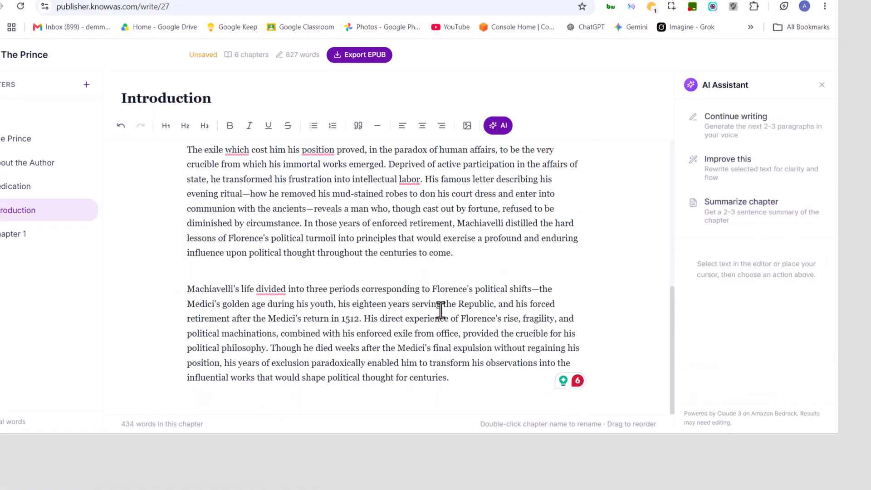